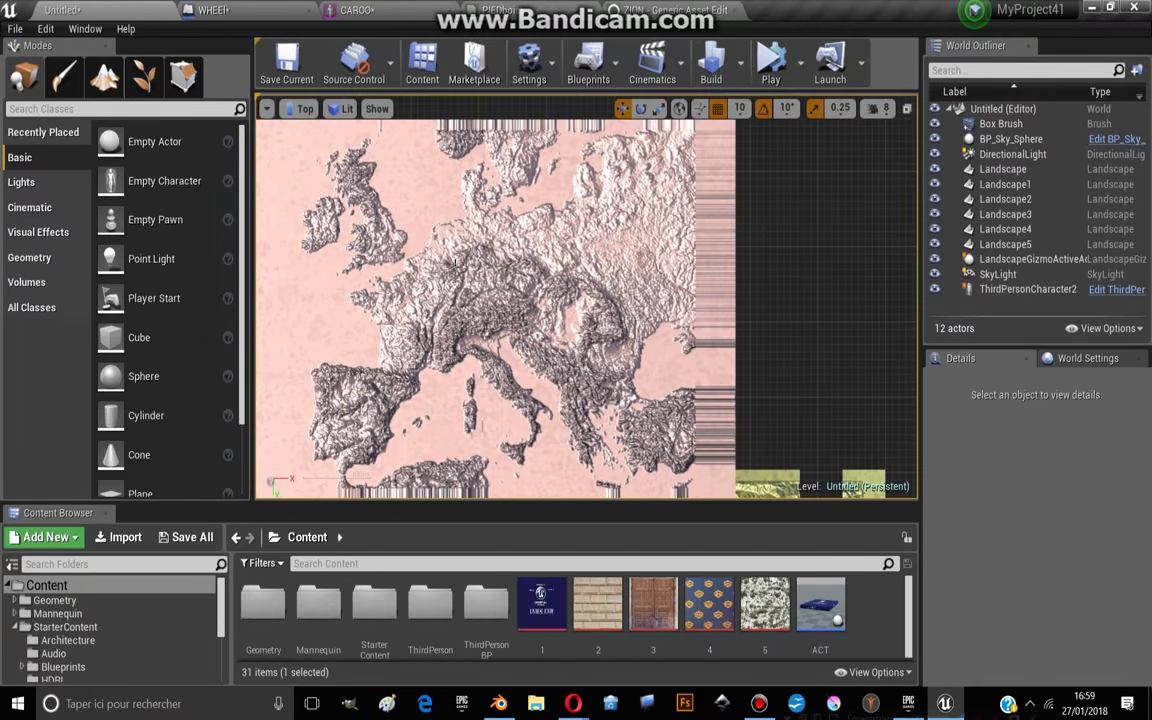
Zoom the Top viewport in and out over the map's landscape tiles.
{"action": "scroll", "coordinate": [410, 235], "scroll_direction": "up", "scroll_amount": 3}
{"action": "scroll", "coordinate": [445, 265], "scroll_direction": "down", "scroll_amount": 3}
{"action": "scroll", "coordinate": [445, 265], "scroll_direction": "down", "scroll_amount": 2}
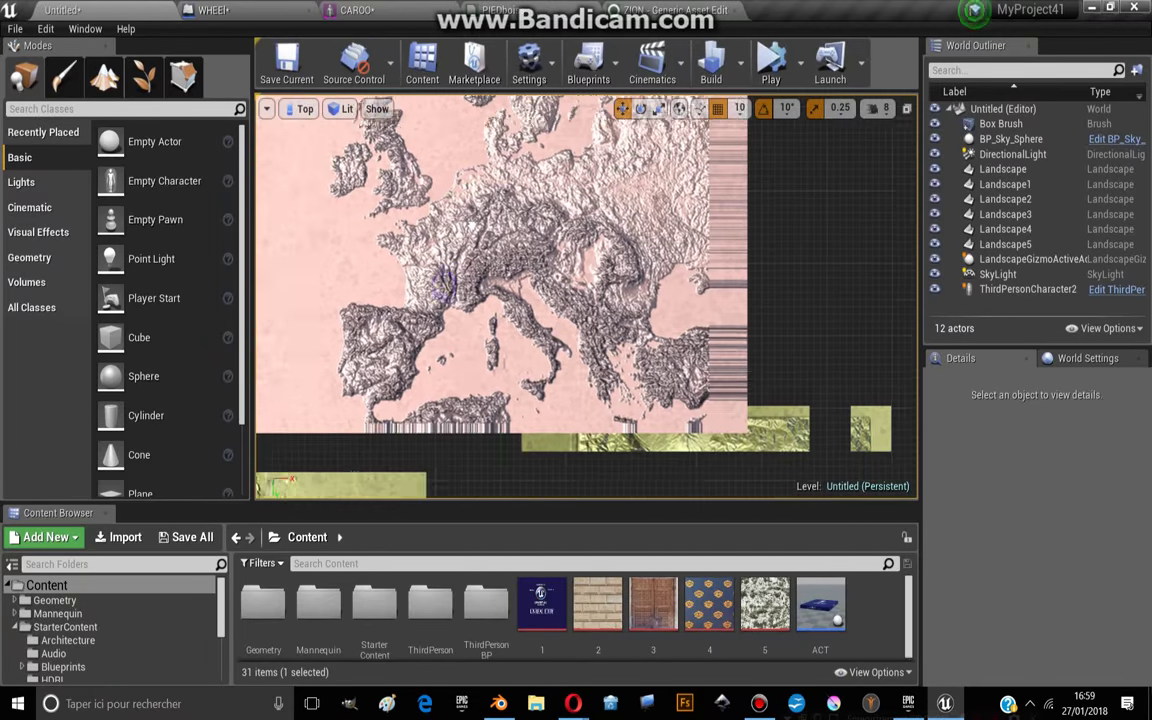
{"action": "scroll", "coordinate": [432, 295], "scroll_direction": "up", "scroll_amount": 1}
{"action": "scroll", "coordinate": [432, 295], "scroll_direction": "up", "scroll_amount": 1}
{"action": "scroll", "coordinate": [432, 295], "scroll_direction": "up", "scroll_amount": 1}
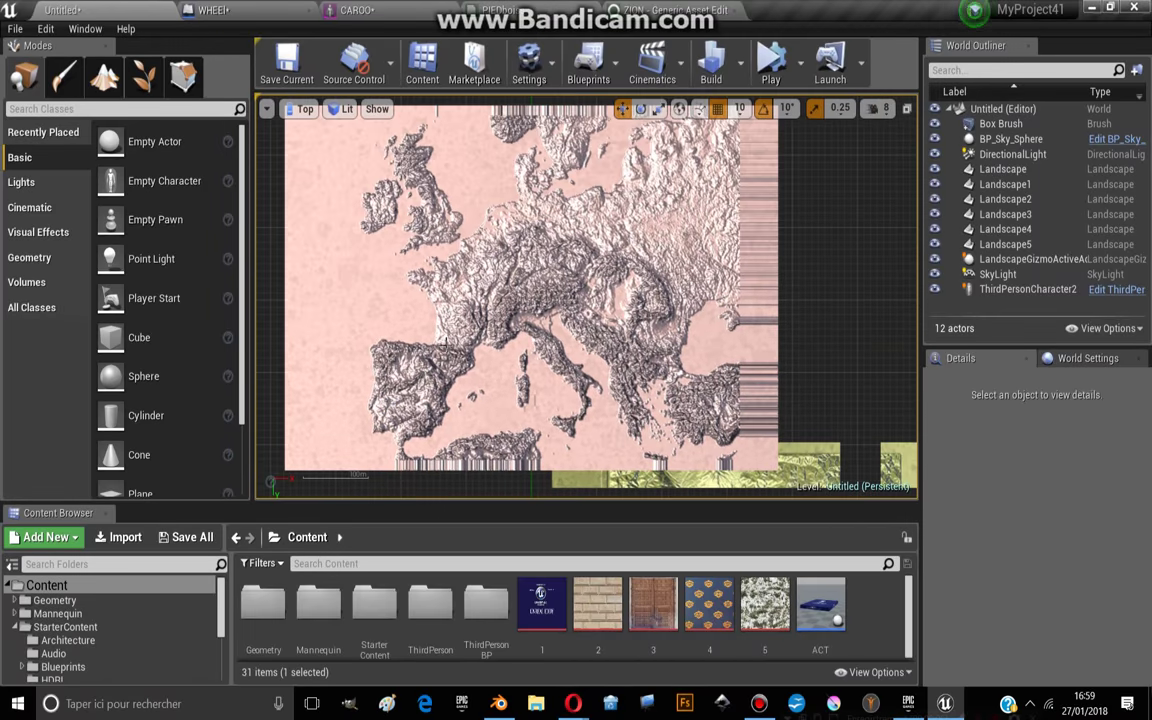
{"action": "scroll", "coordinate": [435, 320], "scroll_direction": "up", "scroll_amount": 1}
{"action": "scroll", "coordinate": [437, 340], "scroll_direction": "down", "scroll_amount": 1}
{"action": "scroll", "coordinate": [480, 390], "scroll_direction": "up", "scroll_amount": 2}
{"action": "scroll", "coordinate": [509, 398], "scroll_direction": "up", "scroll_amount": 1}
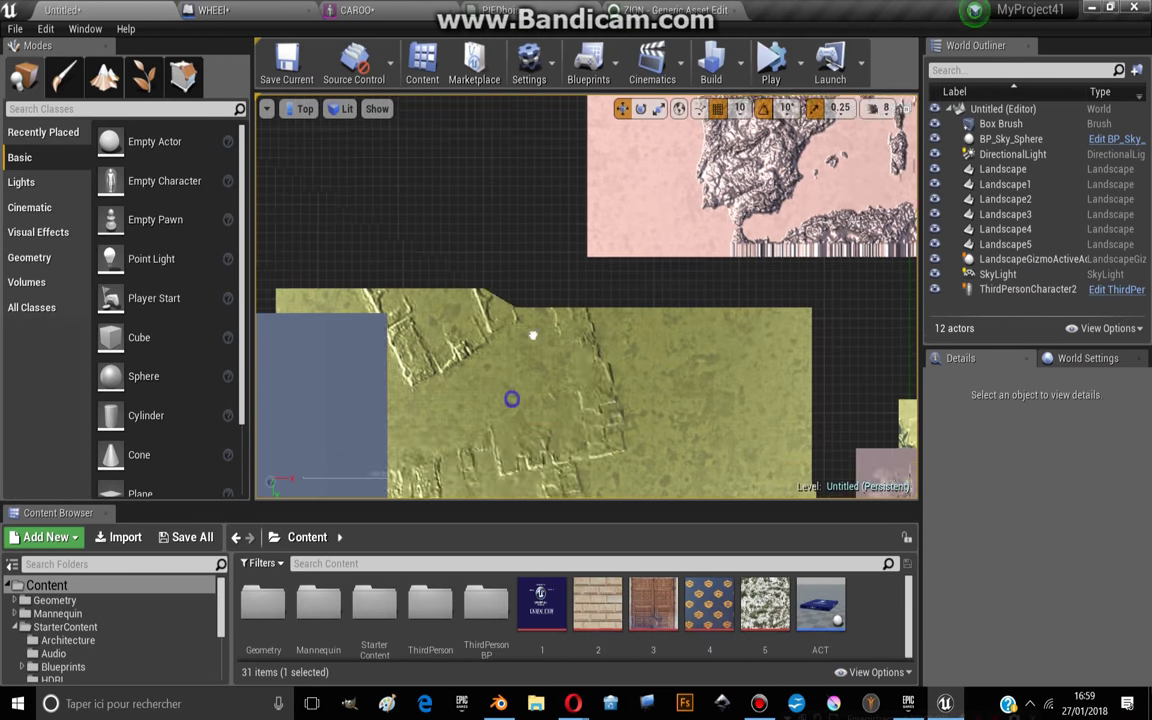
{"action": "scroll", "coordinate": [476, 355], "scroll_direction": "up", "scroll_amount": 1}
Pan the Top view across the tiles and select the yellow Landscape3 tile.
{"action": "left_click_drag", "start_coordinate": [476, 355], "coordinate": [467, 368]}
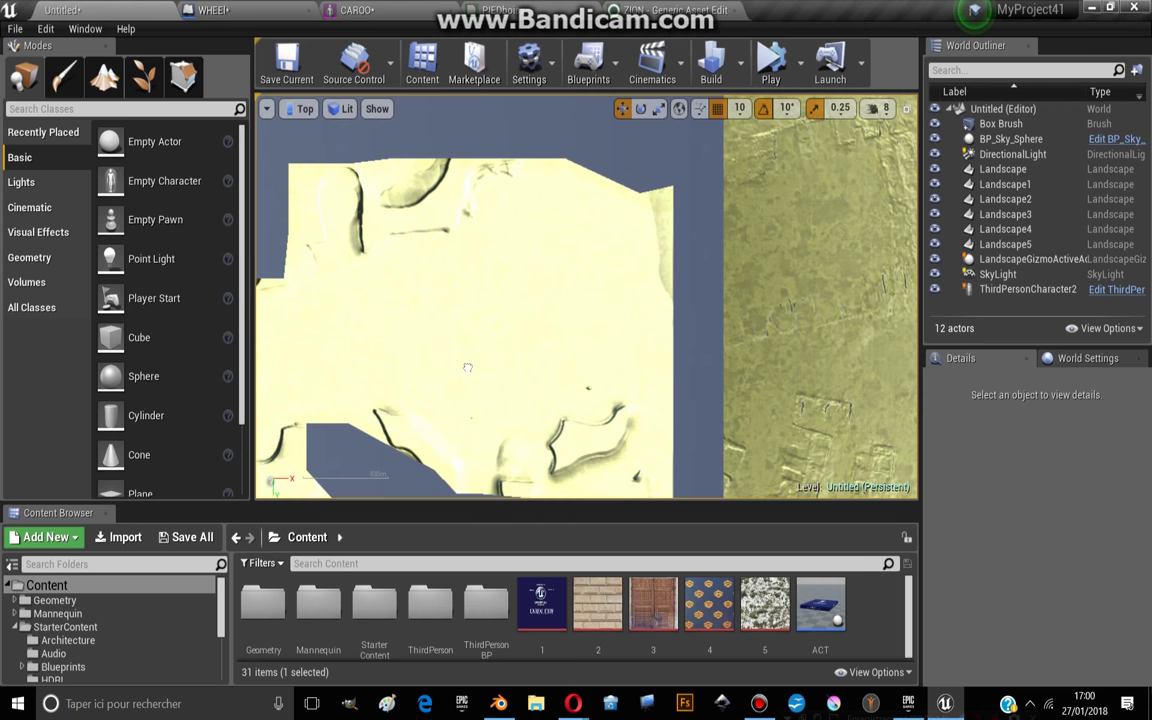
{"action": "right_click", "coordinate": [467, 368]}
{"action": "left_click_drag", "start_coordinate": [447, 352], "coordinate": [370, 228]}
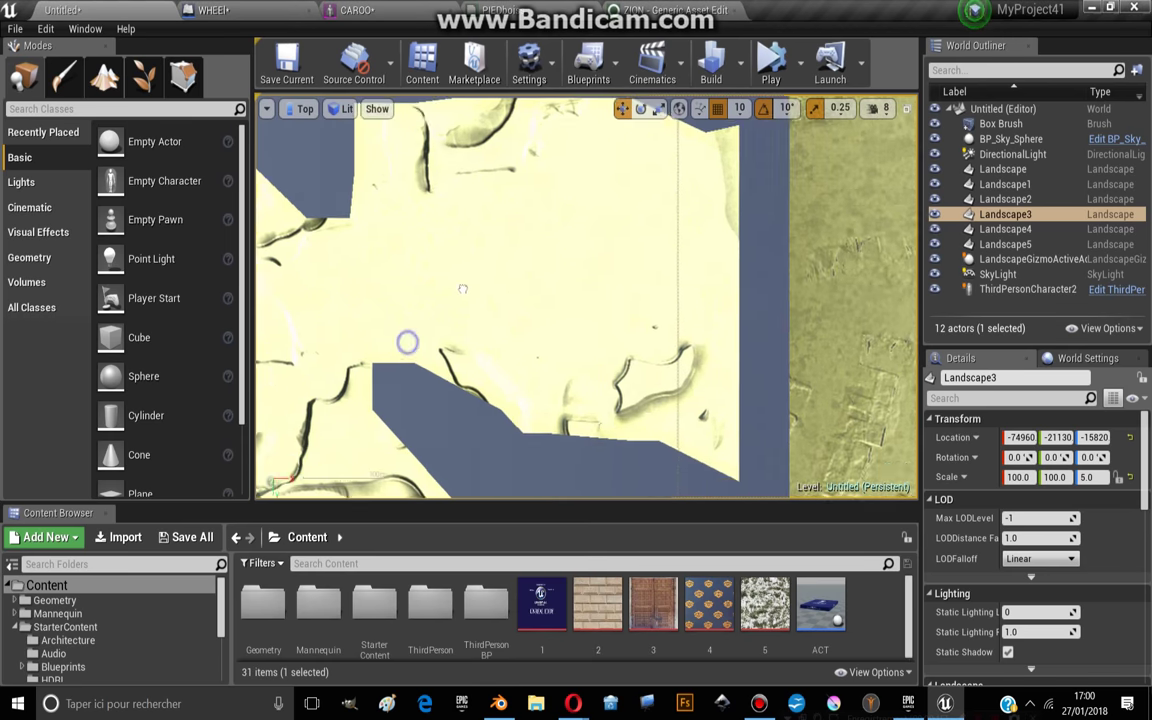
Switch the viewport to Perspective, fly up over the forested map, and briefly play-test it.
{"action": "left_click", "coordinate": [298, 108]}
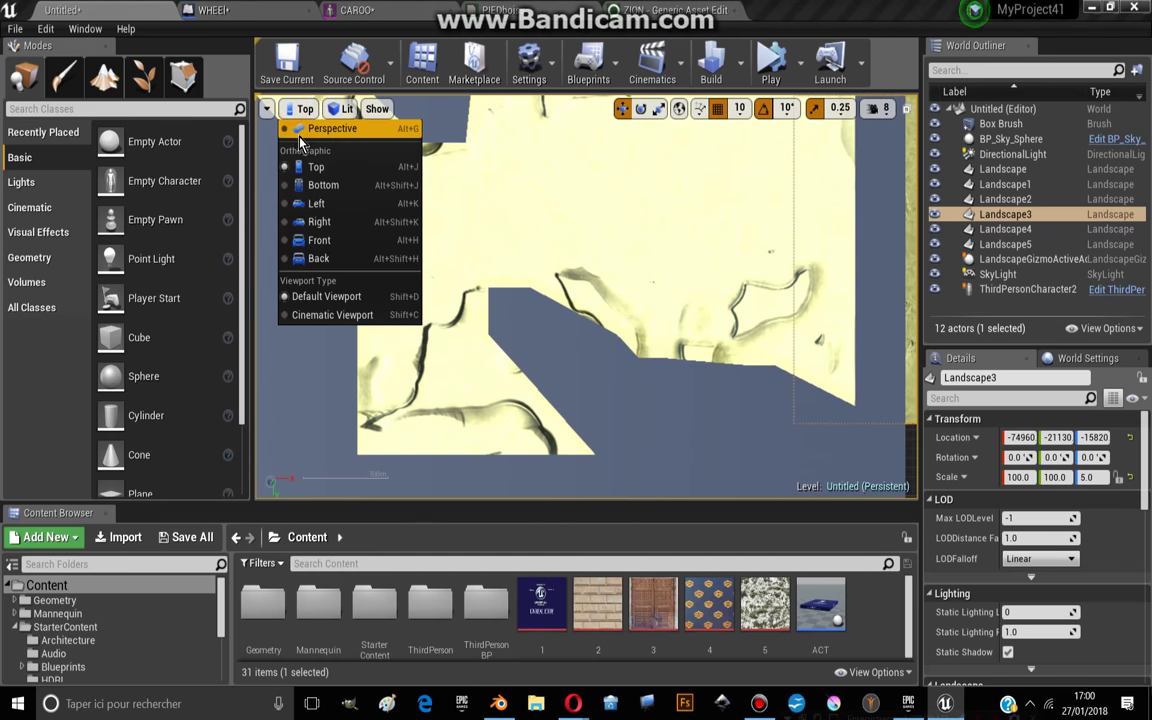
{"action": "left_click", "coordinate": [330, 144]}
{"action": "key", "text": "f"}
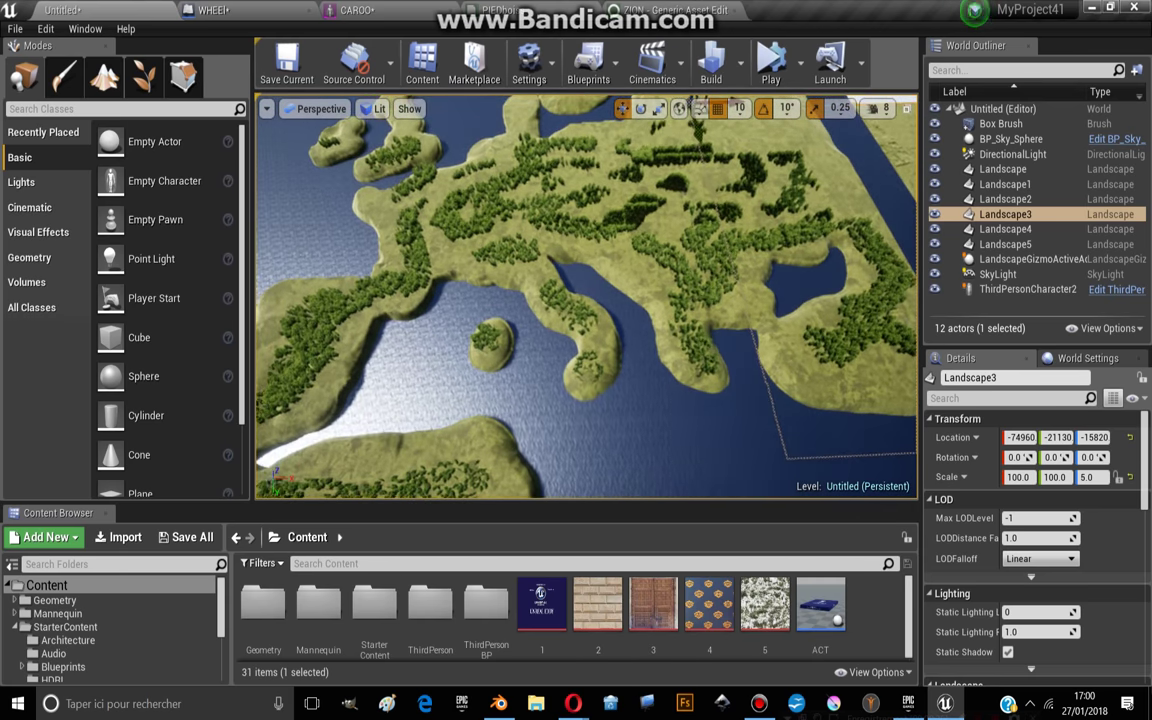
{"action": "left_click", "coordinate": [771, 62]}
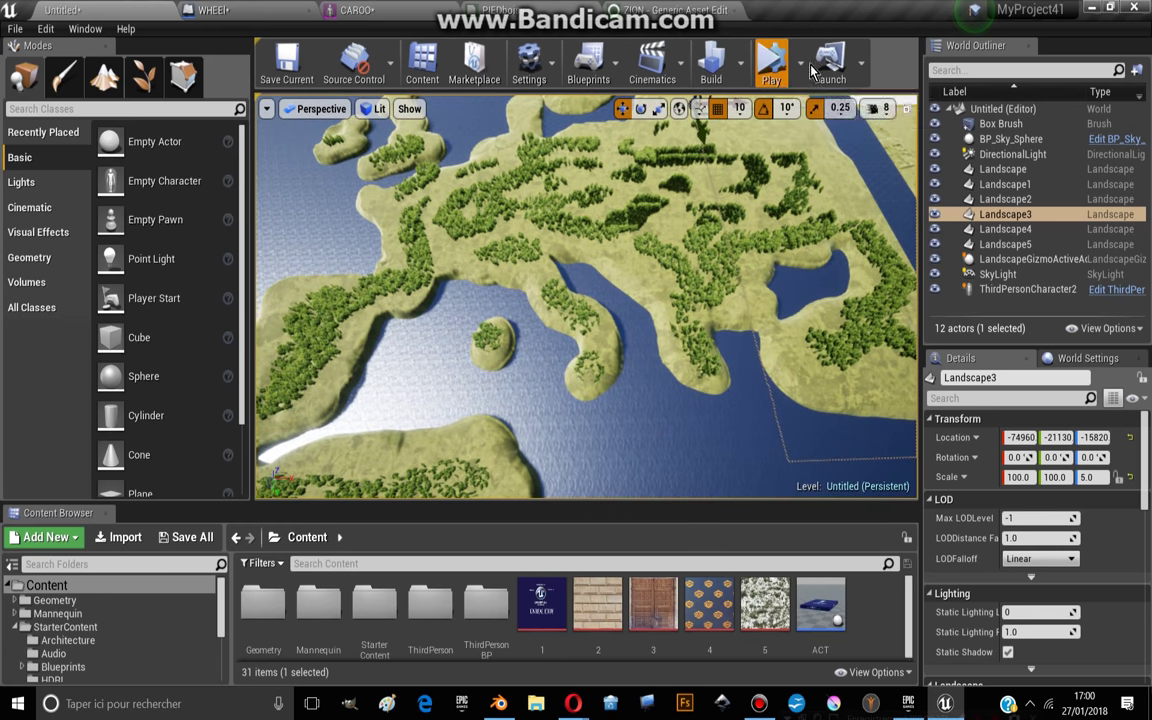
{"action": "key", "text": "Escape"}
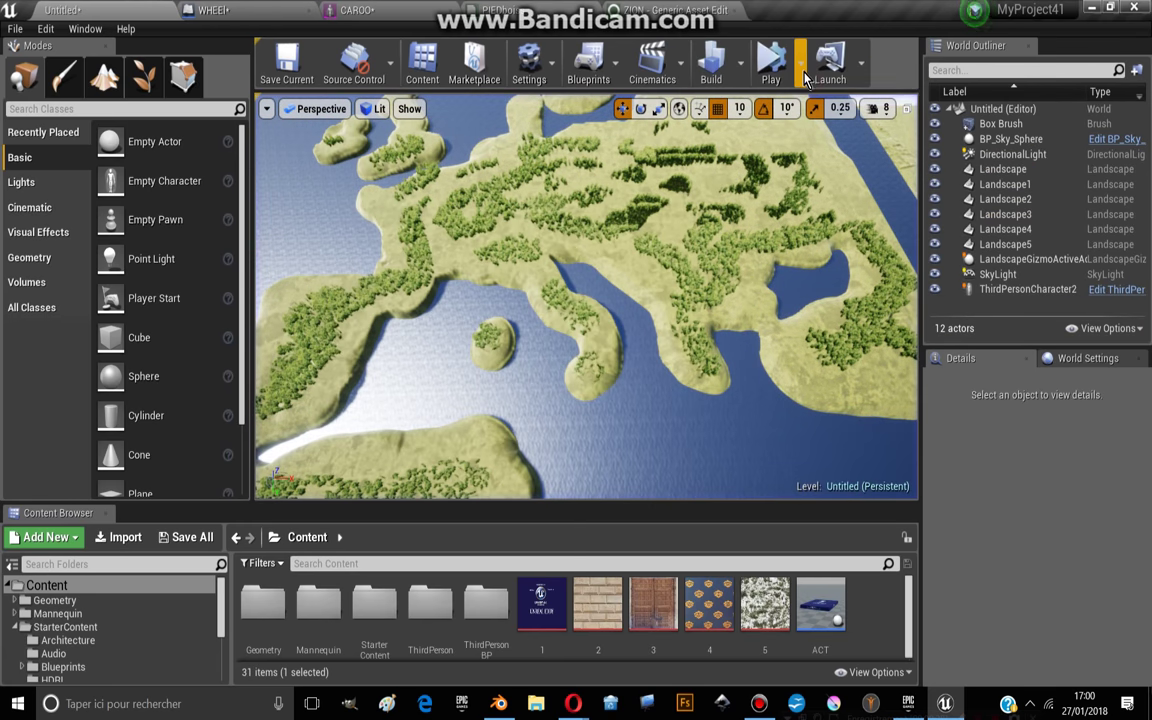
{"action": "left_click", "coordinate": [800, 62]}
{"action": "left_click", "coordinate": [845, 147]}
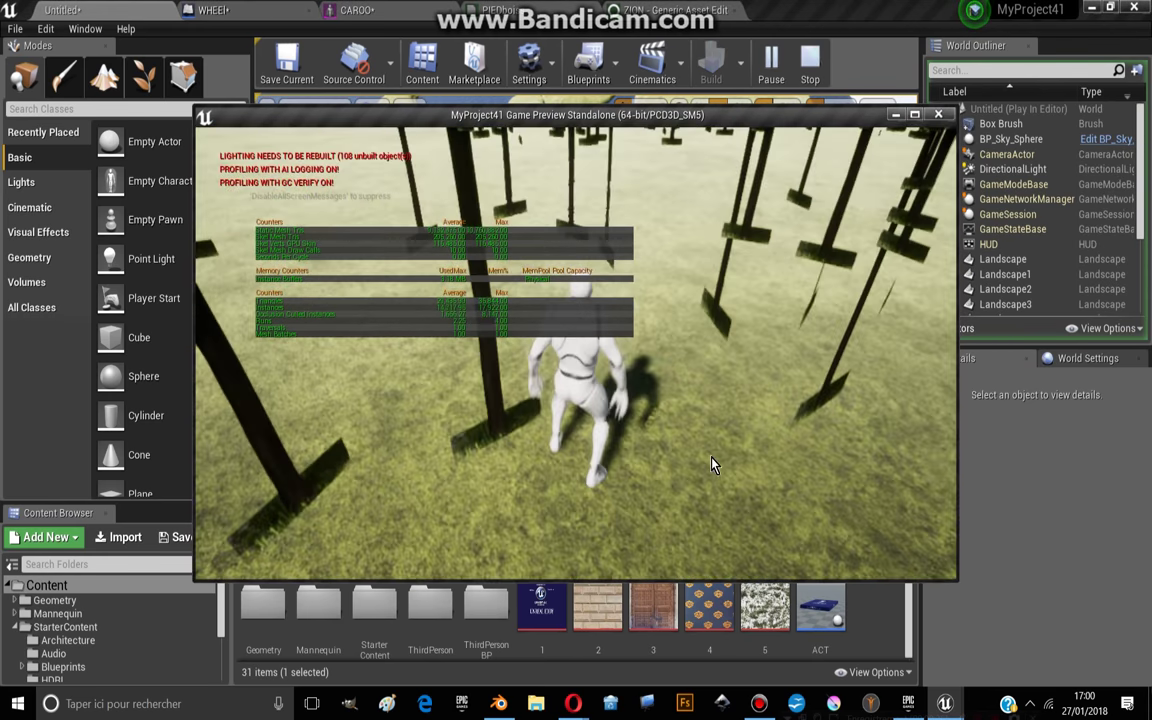
{"action": "left_click", "coordinate": [916, 113]}
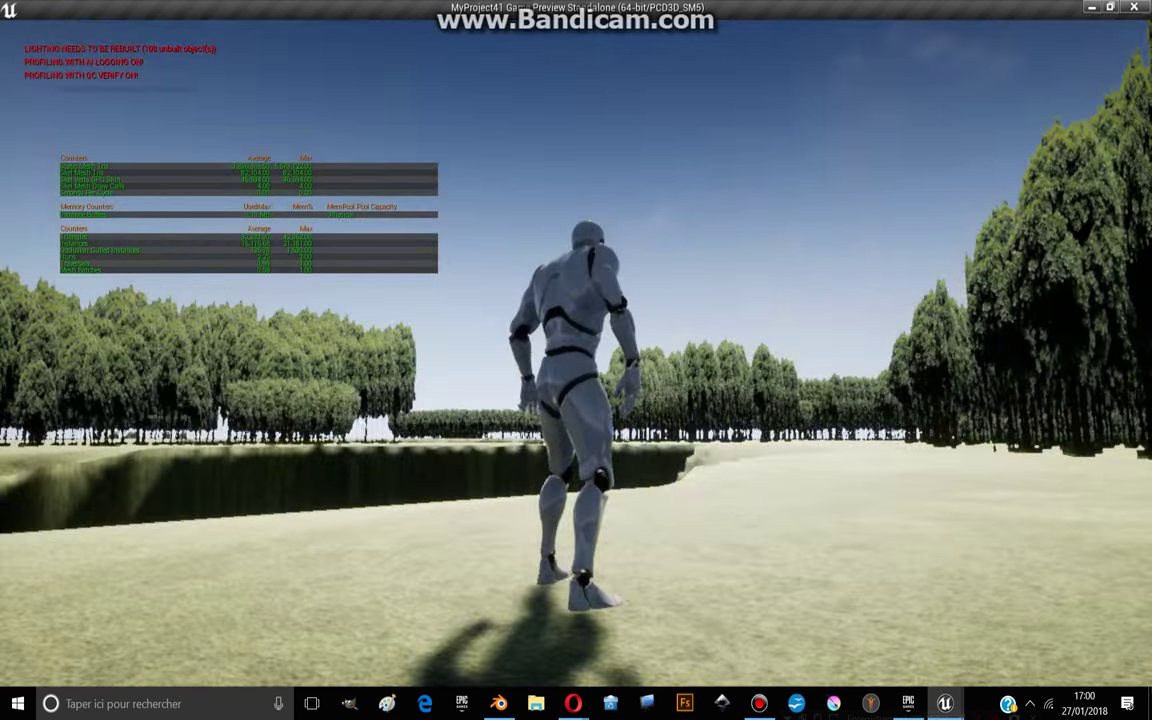
{"action": "key", "text": "Escape"}
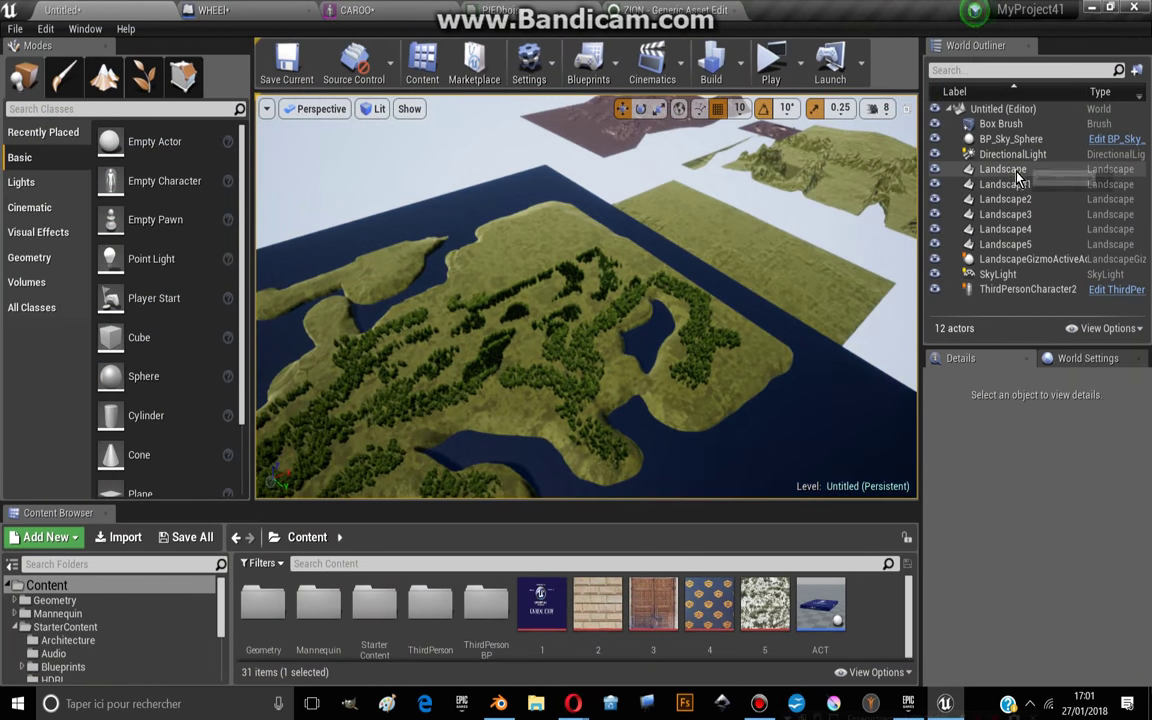
Delete Landscape, Landscape1, Landscape2, Landscape3 and Landscape4, then select Landscape5.
{"action": "left_click", "coordinate": [1018, 176]}
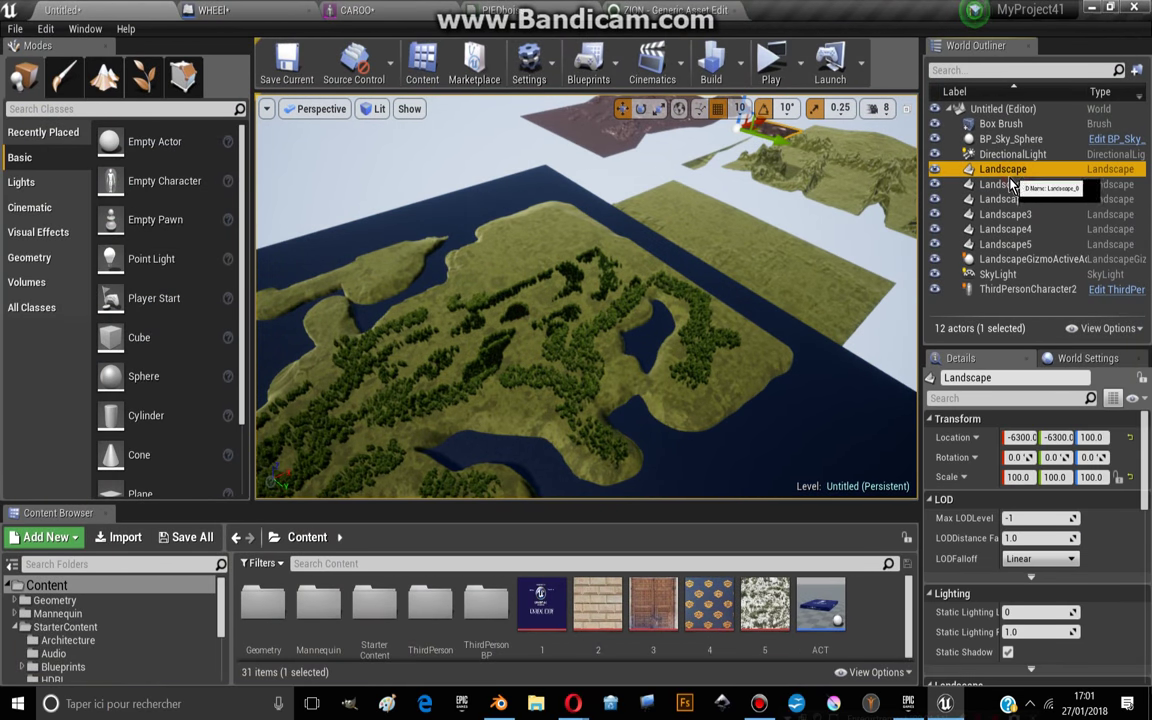
{"action": "key", "text": "Delete"}
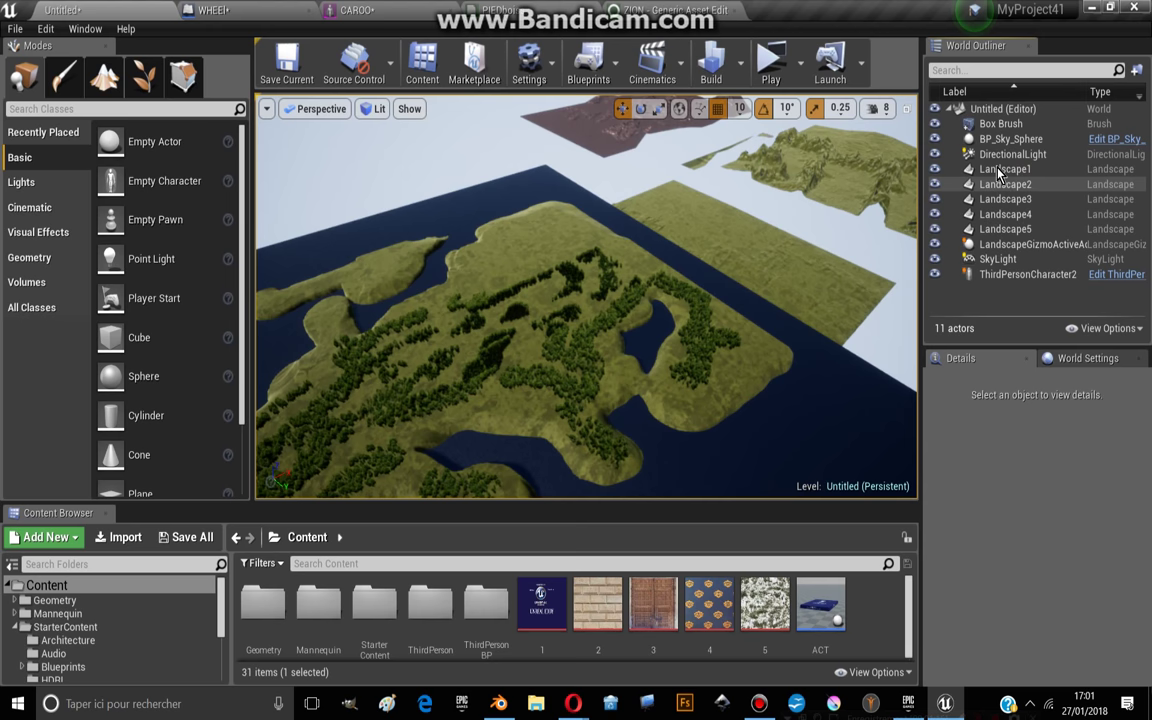
{"action": "left_click", "coordinate": [998, 172]}
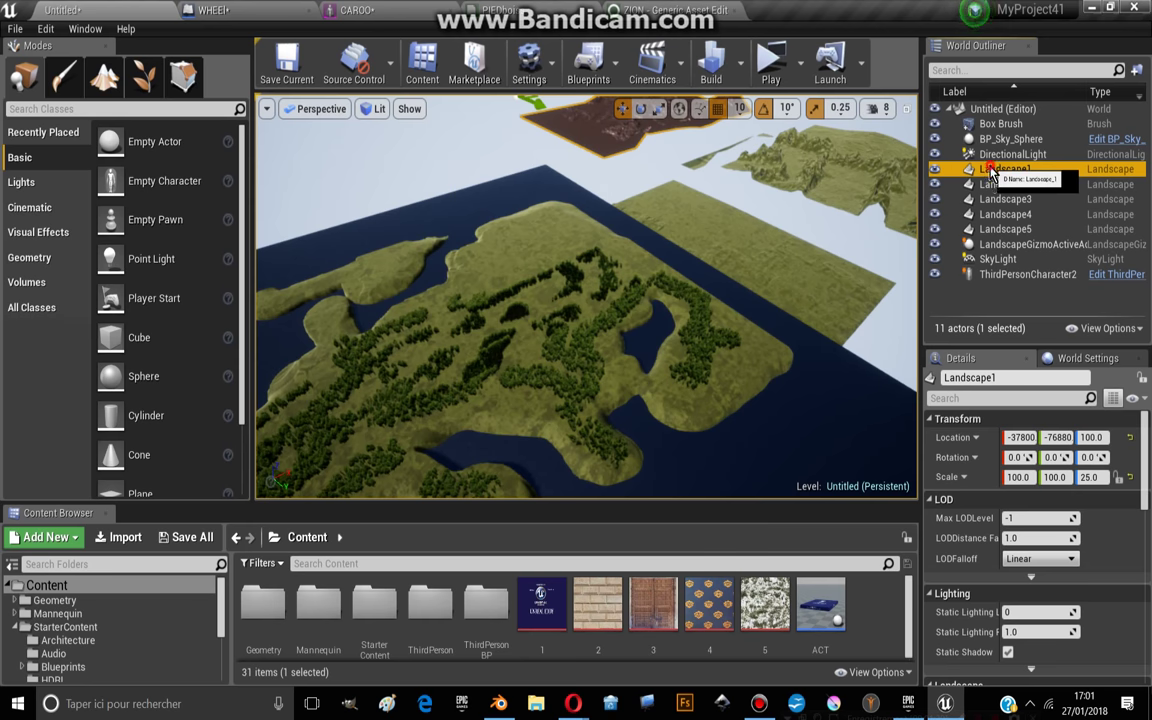
{"action": "key", "text": "Delete"}
{"action": "left_click", "coordinate": [1005, 172]}
{"action": "key", "text": "Delete"}
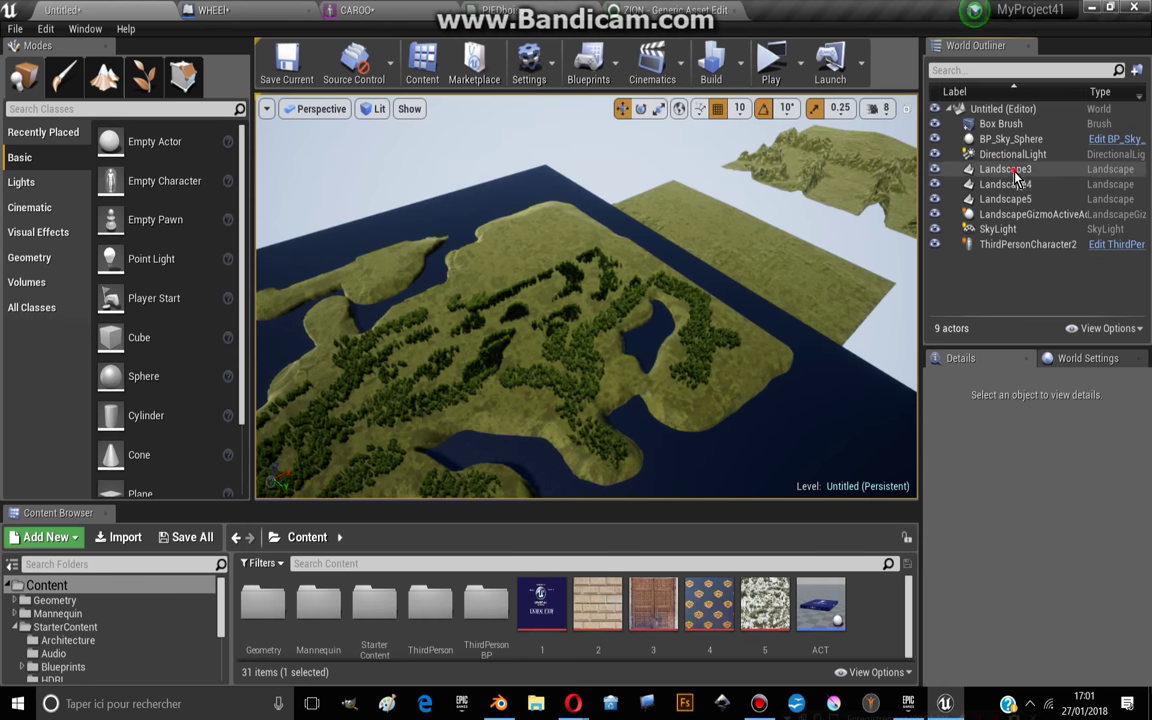
{"action": "left_click", "coordinate": [1005, 172]}
{"action": "key", "text": "Delete"}
{"action": "left_click", "coordinate": [1008, 171]}
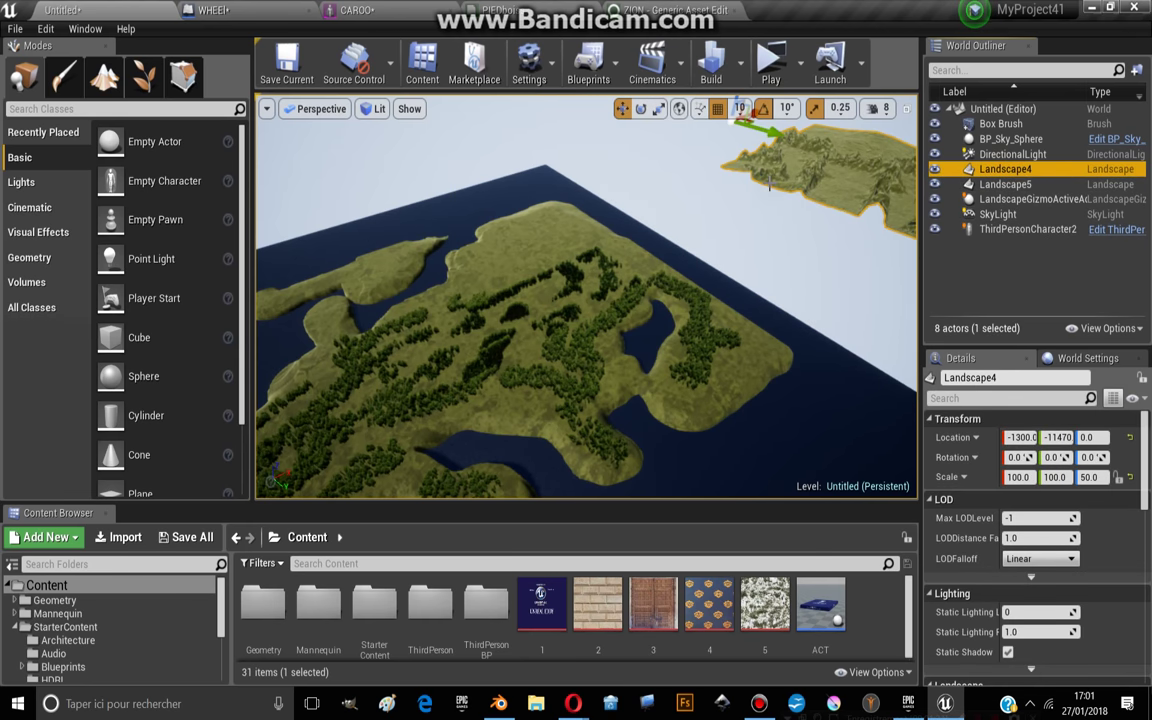
{"action": "key", "text": "Delete"}
{"action": "left_click", "coordinate": [1008, 171]}
{"action": "left_click_drag", "start_coordinate": [687, 192], "coordinate": [687, 192]}
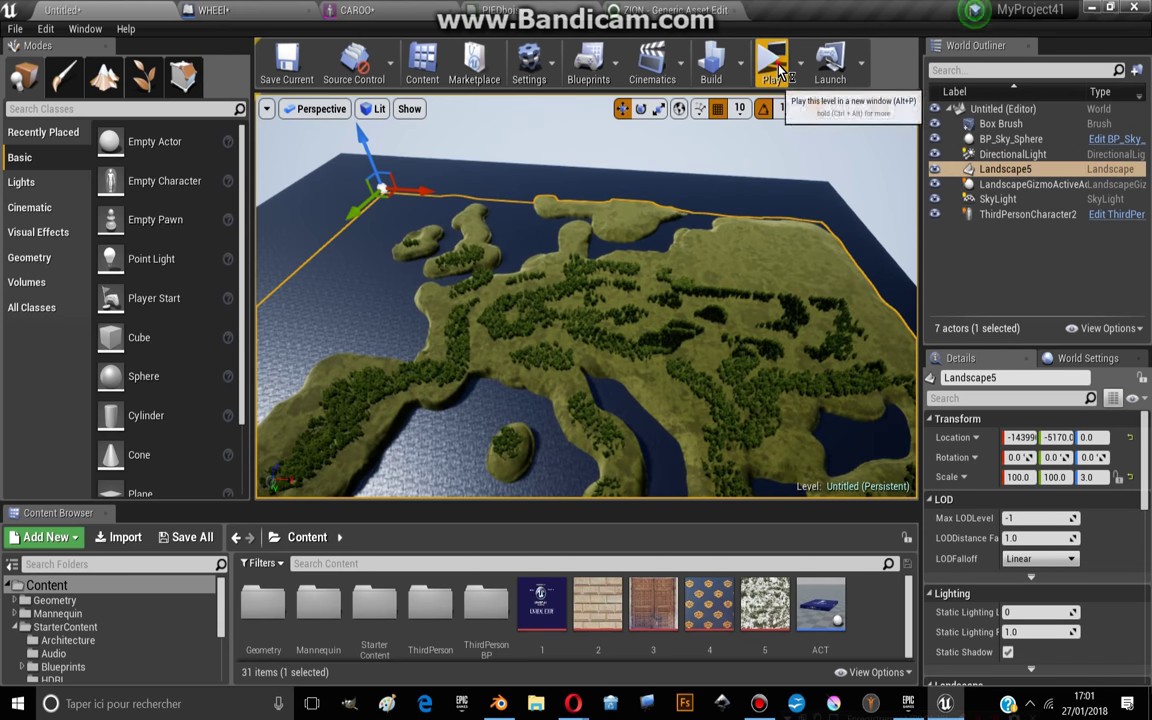
Play-test the level in a new window, exit it, and cancel the file import.
{"action": "left_click", "coordinate": [779, 70]}
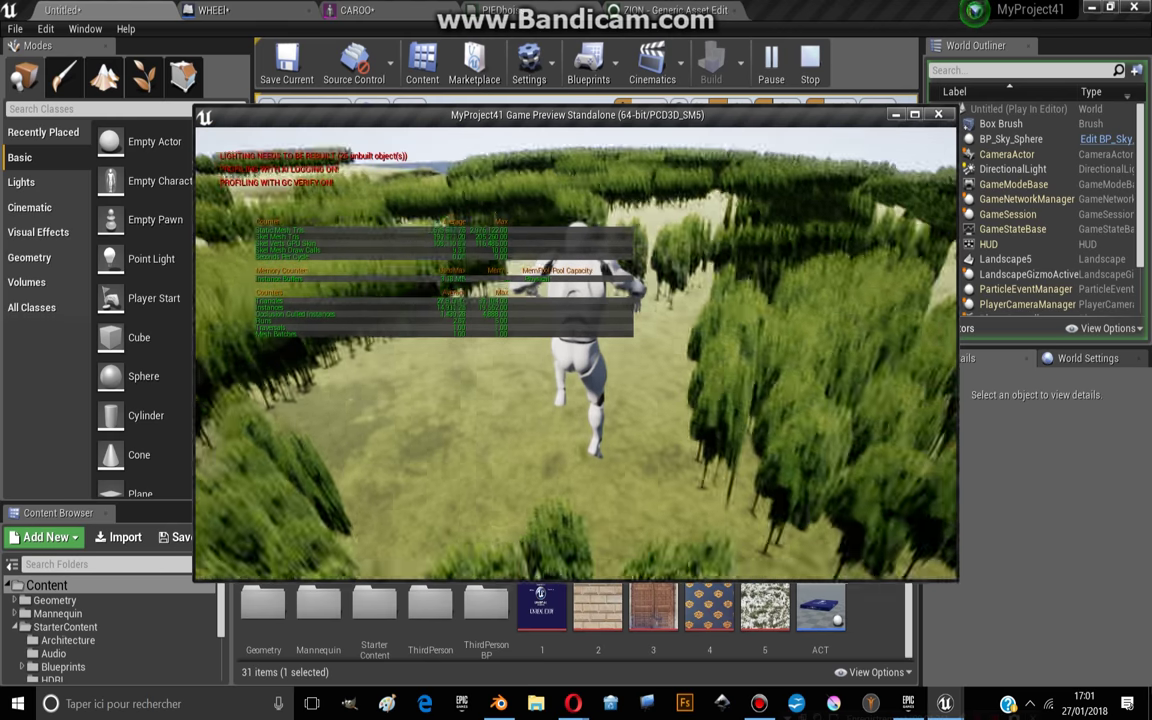
{"action": "key", "text": "Escape"}
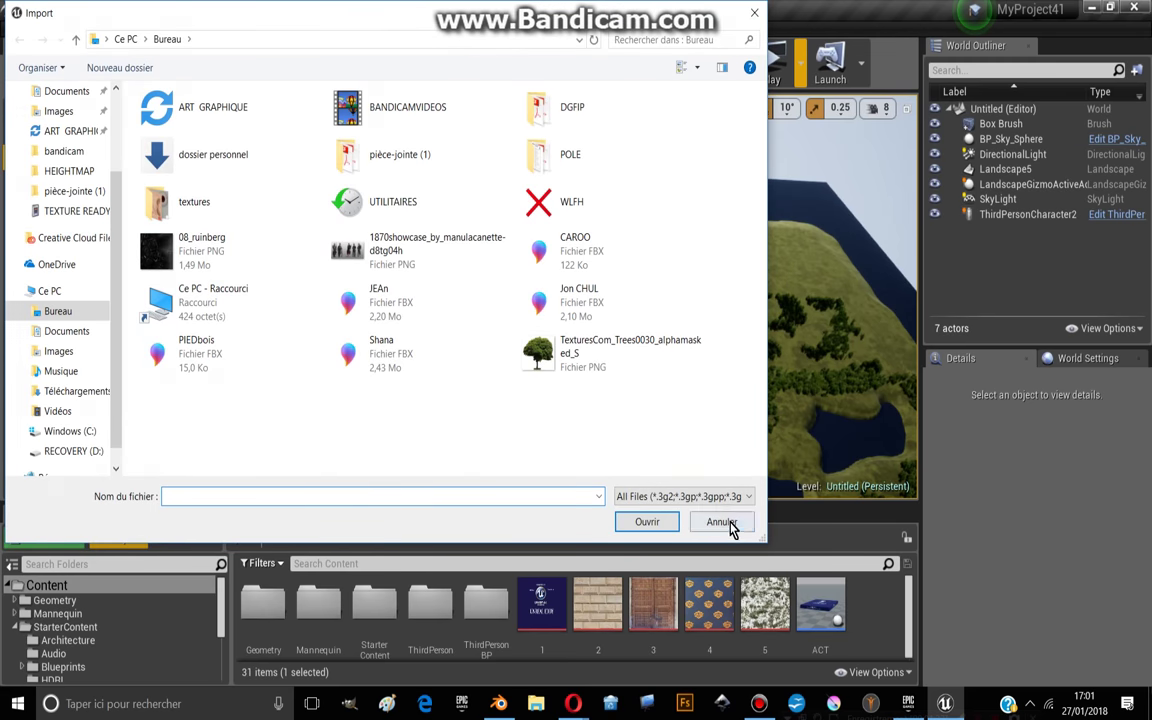
{"action": "left_click", "coordinate": [729, 524]}
Select the water box brush and frame the view on it.
{"action": "left_click", "coordinate": [45, 537]}
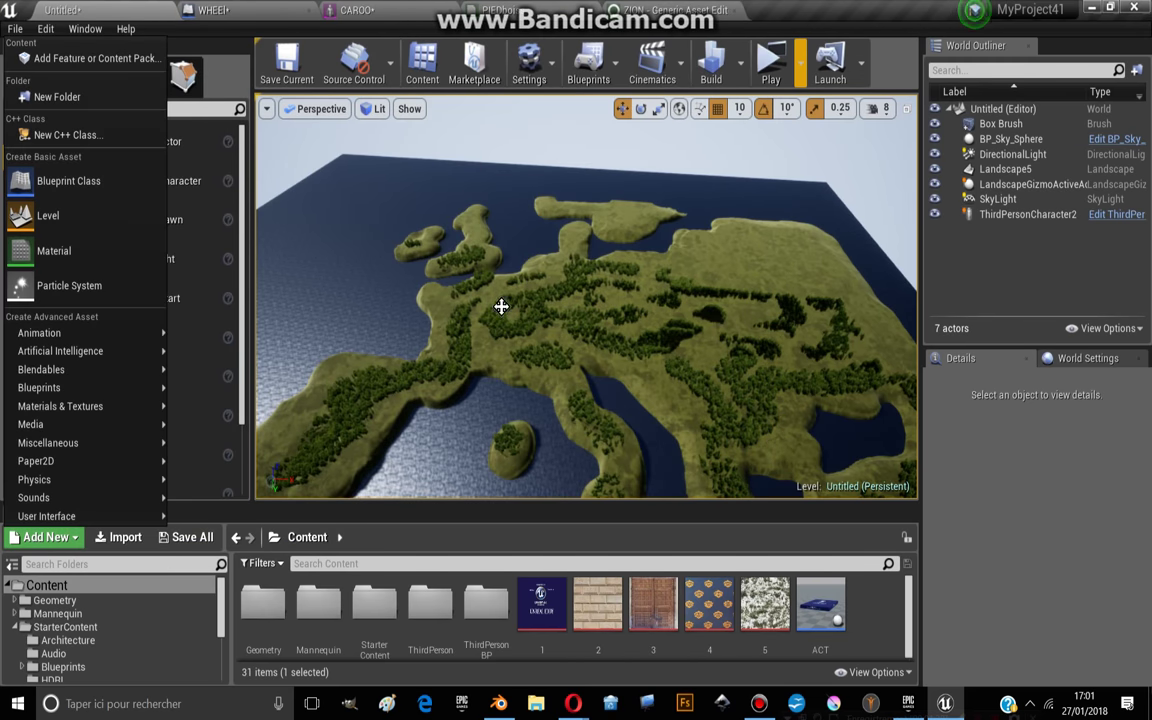
{"action": "left_click", "coordinate": [384, 324]}
{"action": "left_click", "coordinate": [384, 324]}
{"action": "key", "text": "f"}
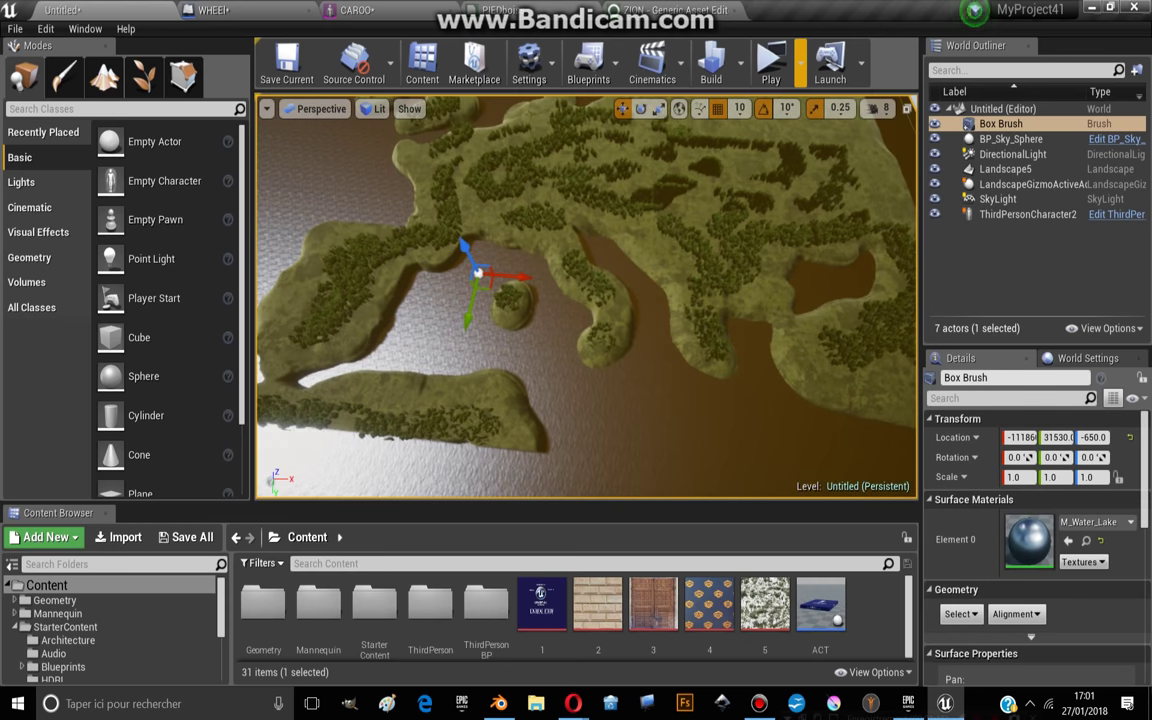
{"action": "scroll", "coordinate": [585, 300], "scroll_direction": "down", "scroll_amount": 5}
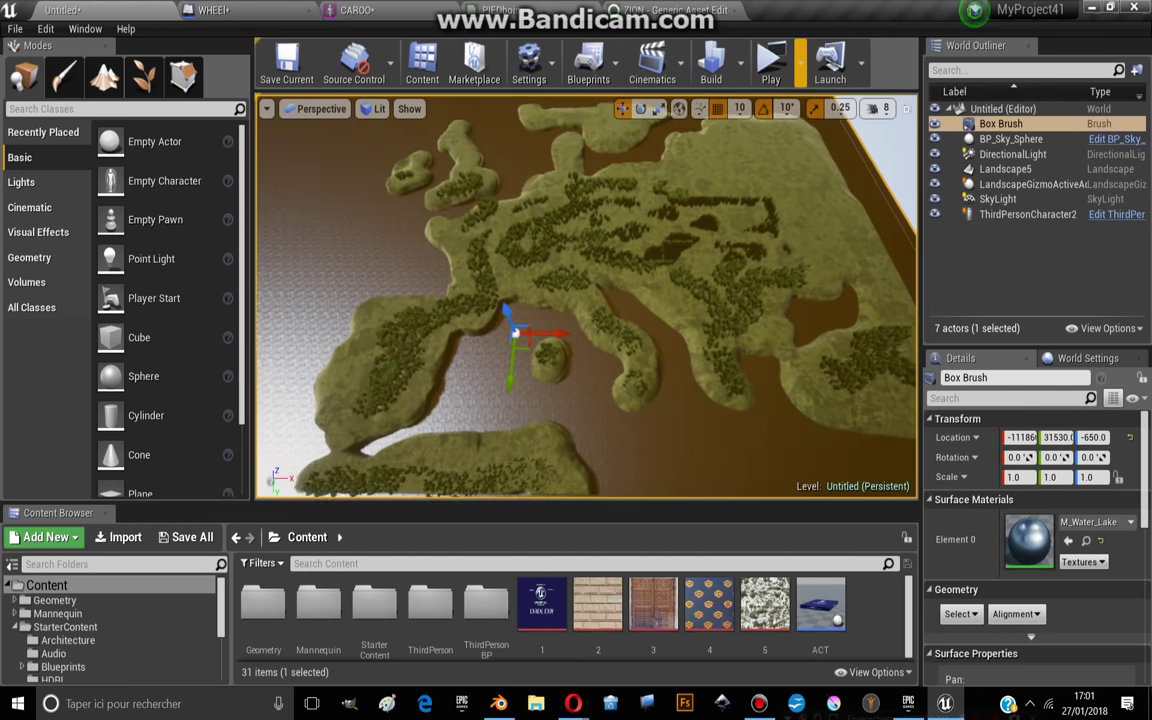
{"action": "scroll", "coordinate": [585, 300], "scroll_direction": "up", "scroll_amount": 2}
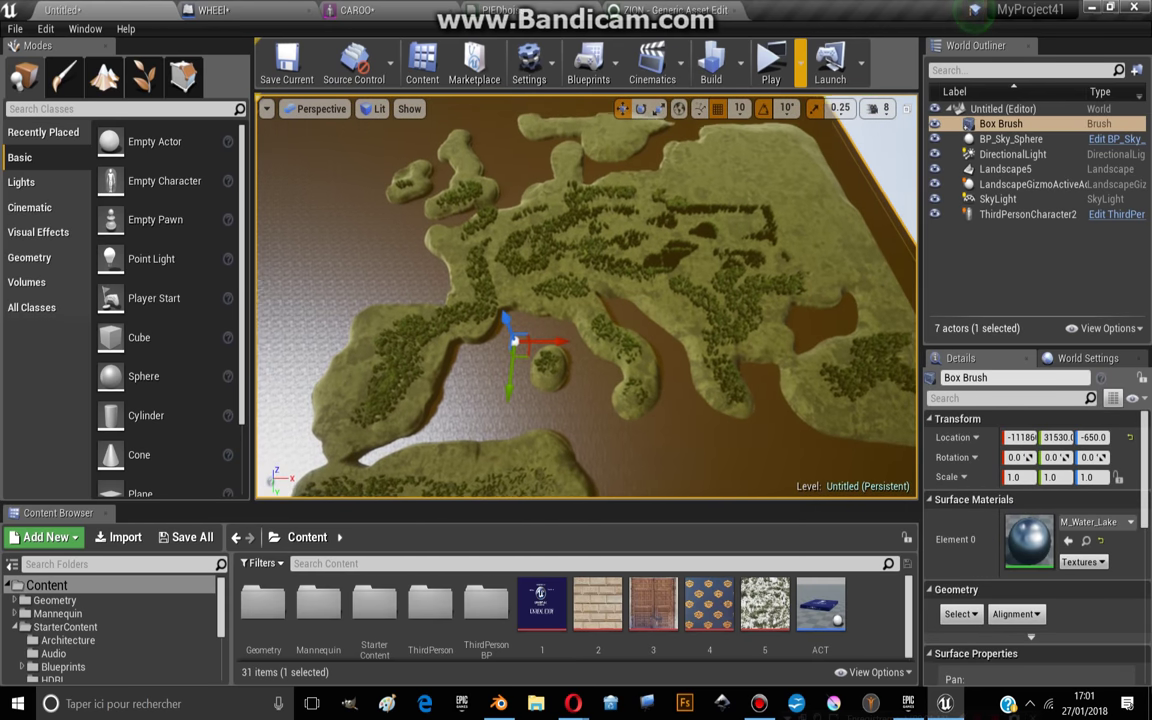
Delete ThirdPersonCharacter2 and tilt the view to a low angle over Europe.
{"action": "left_click", "coordinate": [1037, 216]}
{"action": "key", "text": "Delete"}
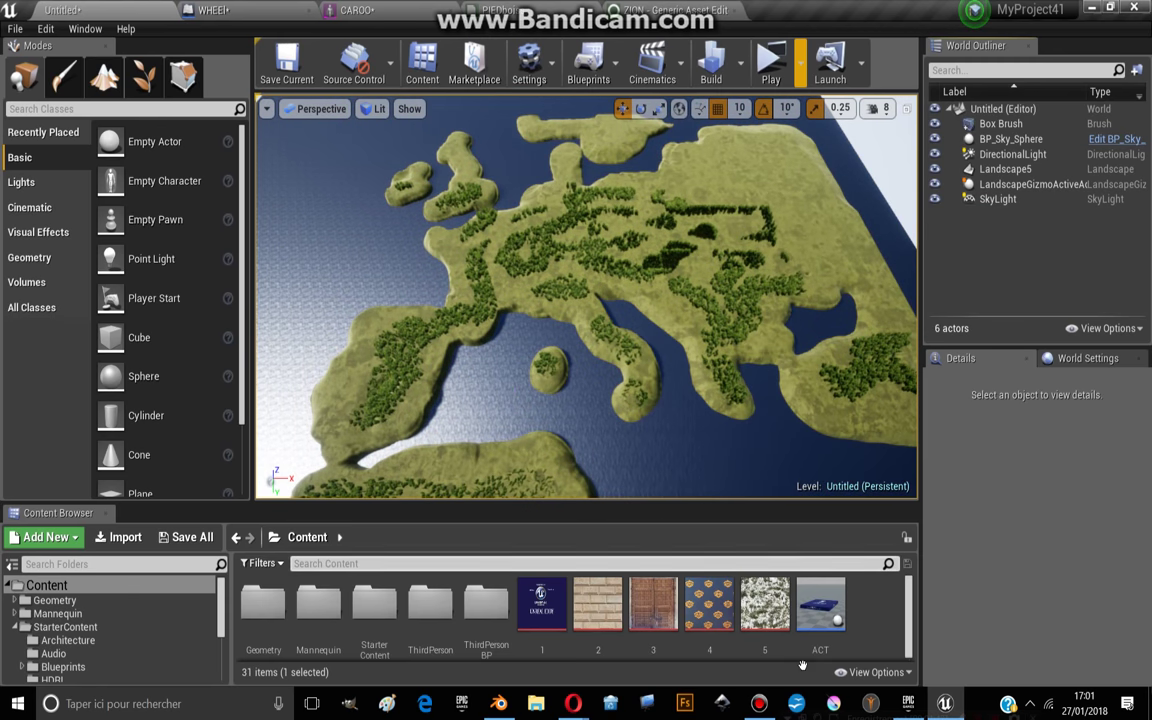
{"action": "left_click", "coordinate": [759, 704]}
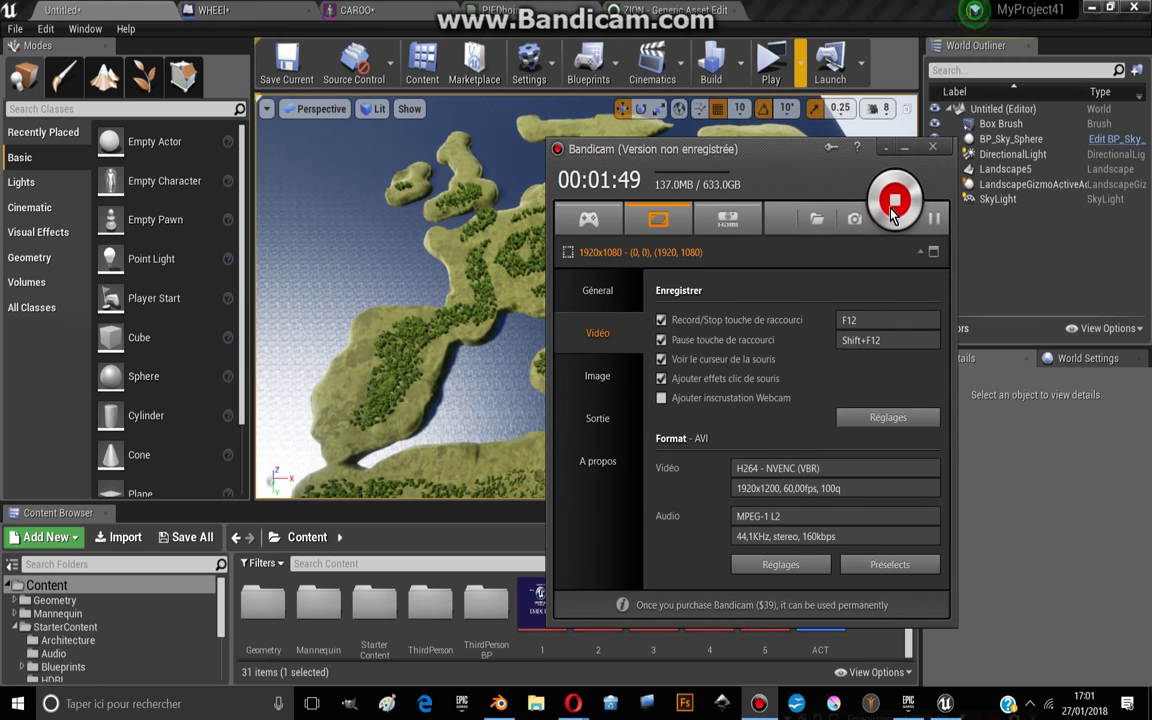
{"action": "left_click", "coordinate": [907, 150]}
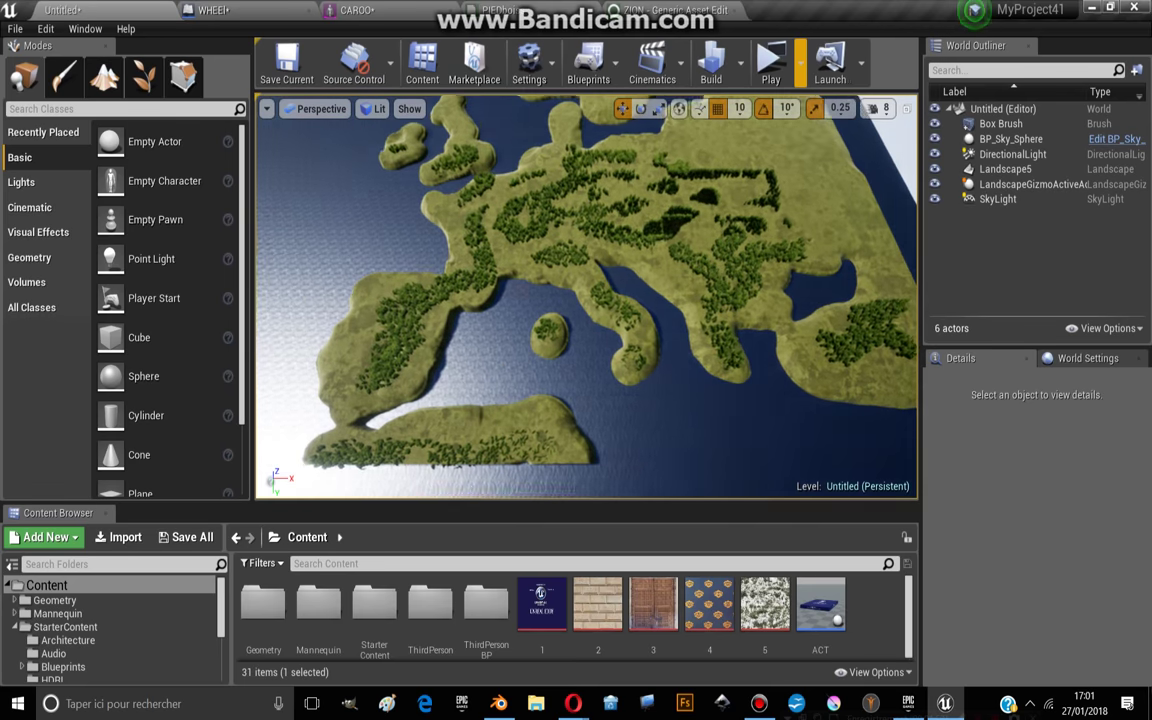
{"action": "mouse_move", "coordinate": [586, 320]}
{"action": "right_mouse_down"}
{"action": "mouse_move", "coordinate": [586, 240]}
{"action": "mouse_move", "coordinate": [586, 300]}
{"action": "mouse_move", "coordinate": [586, 290]}
{"action": "right_mouse_up"}
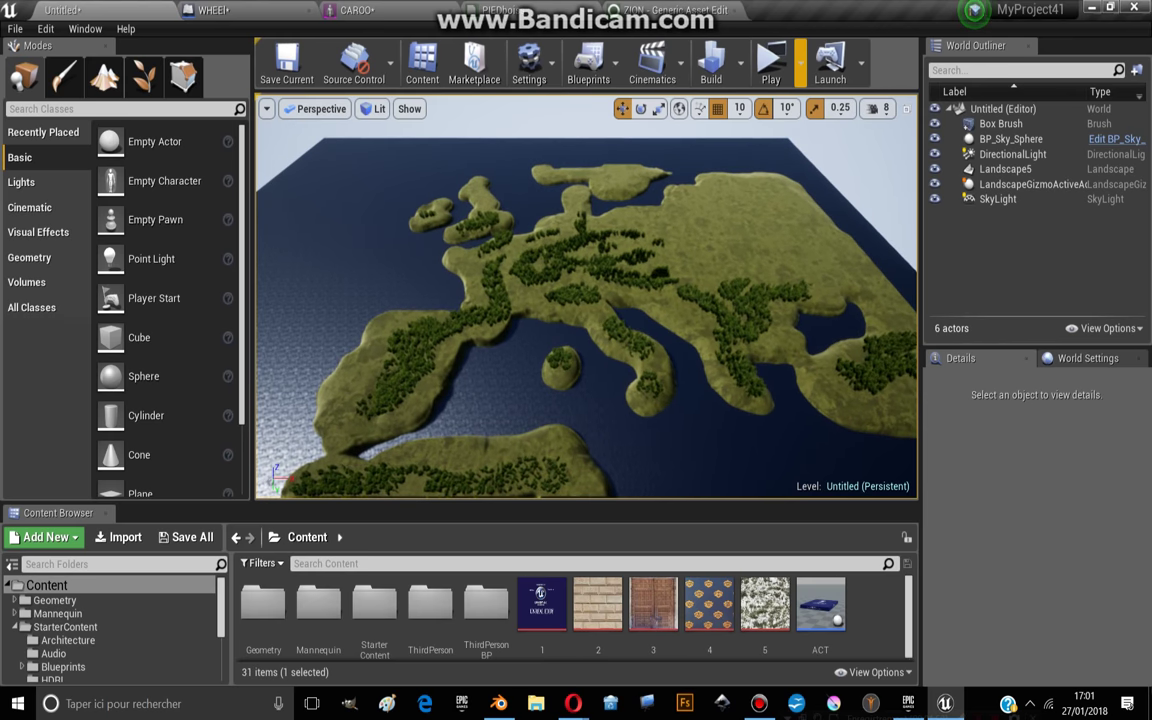
Add the Flying Blueprint feature pack through Add Feature or Content Pack.
{"action": "left_click", "coordinate": [60, 539]}
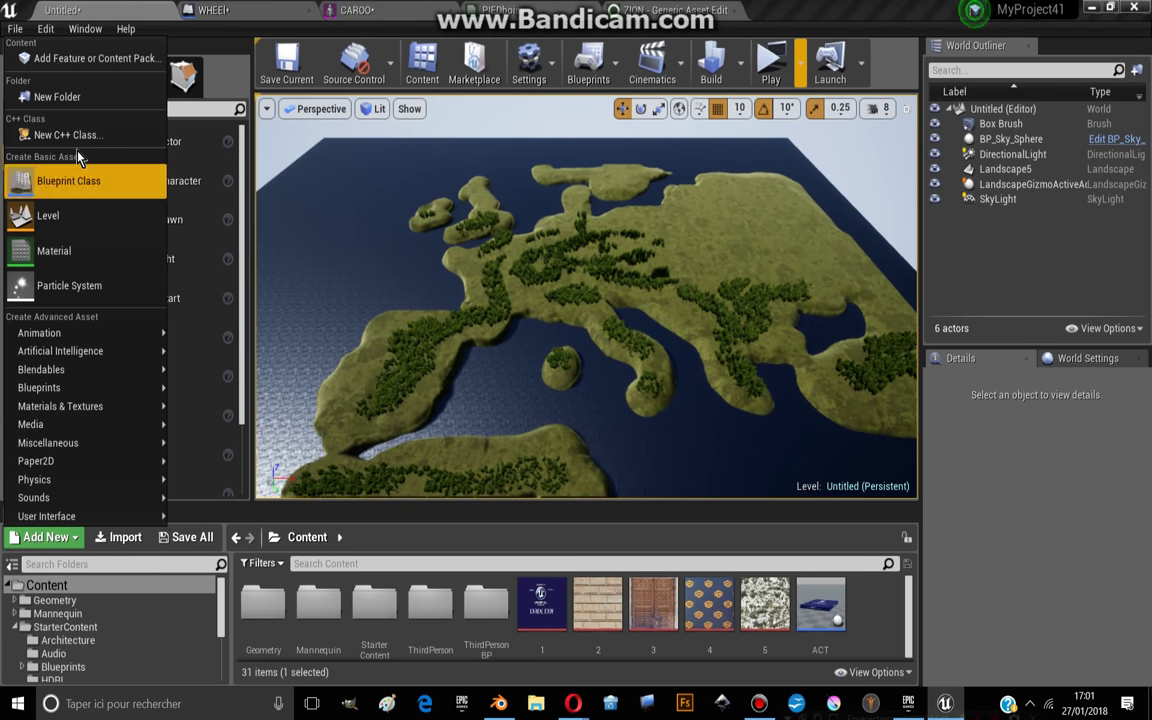
{"action": "left_click", "coordinate": [52, 58]}
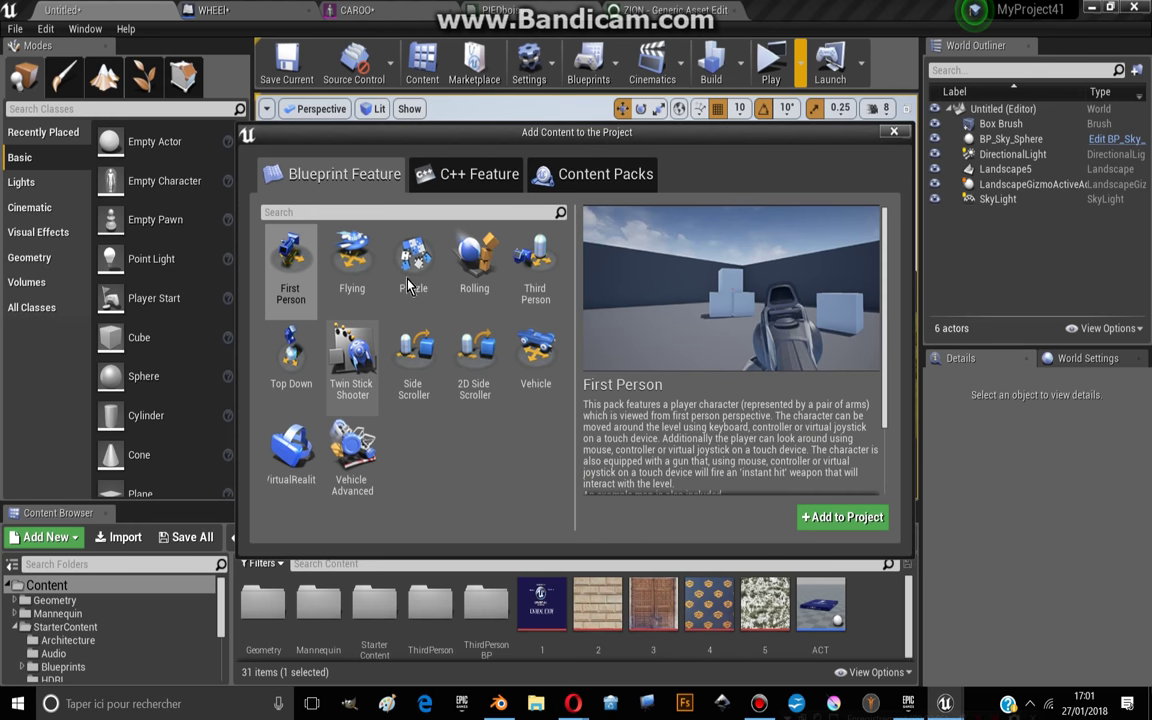
{"action": "key", "text": "Right"}
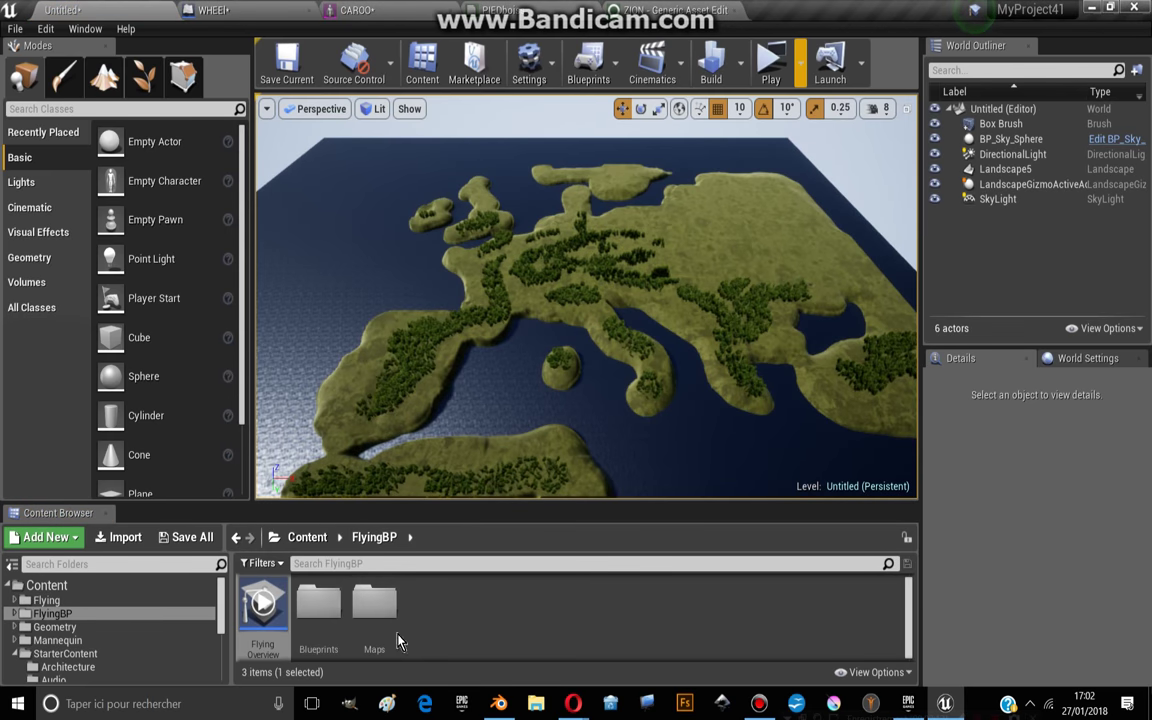
Drag a FlyingPawn from FlyingBP > Blueprints into the level above the map.
{"action": "left_click", "coordinate": [336, 632]}
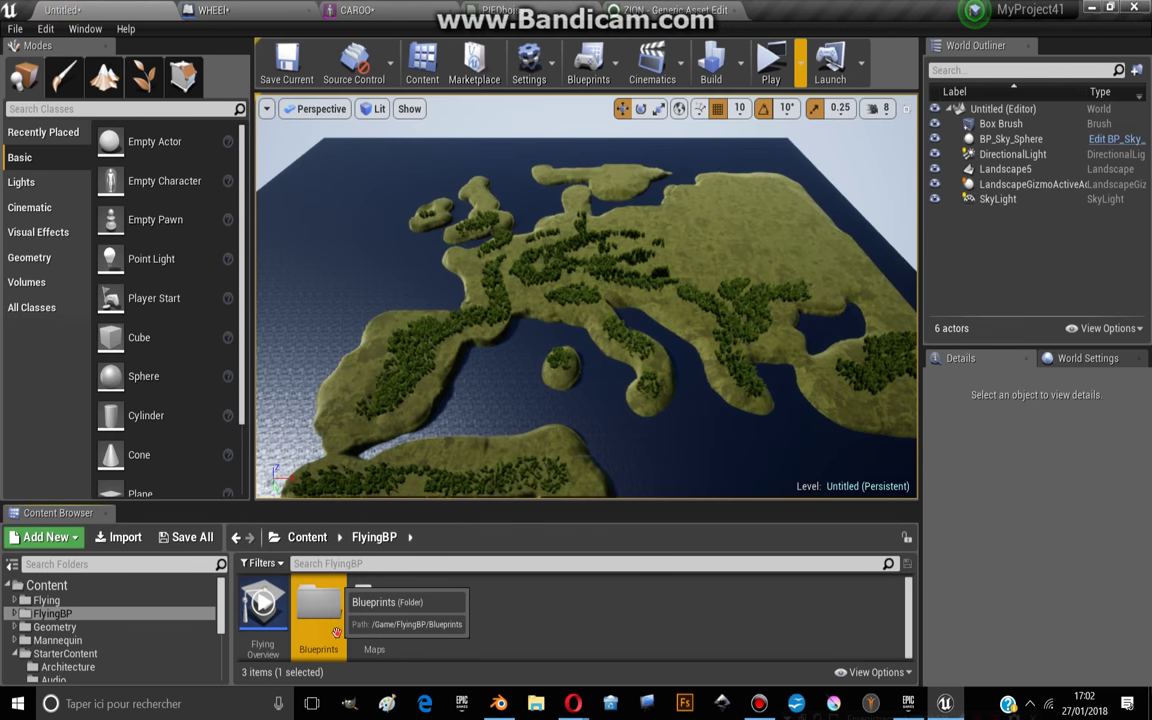
{"action": "double_click", "coordinate": [336, 632]}
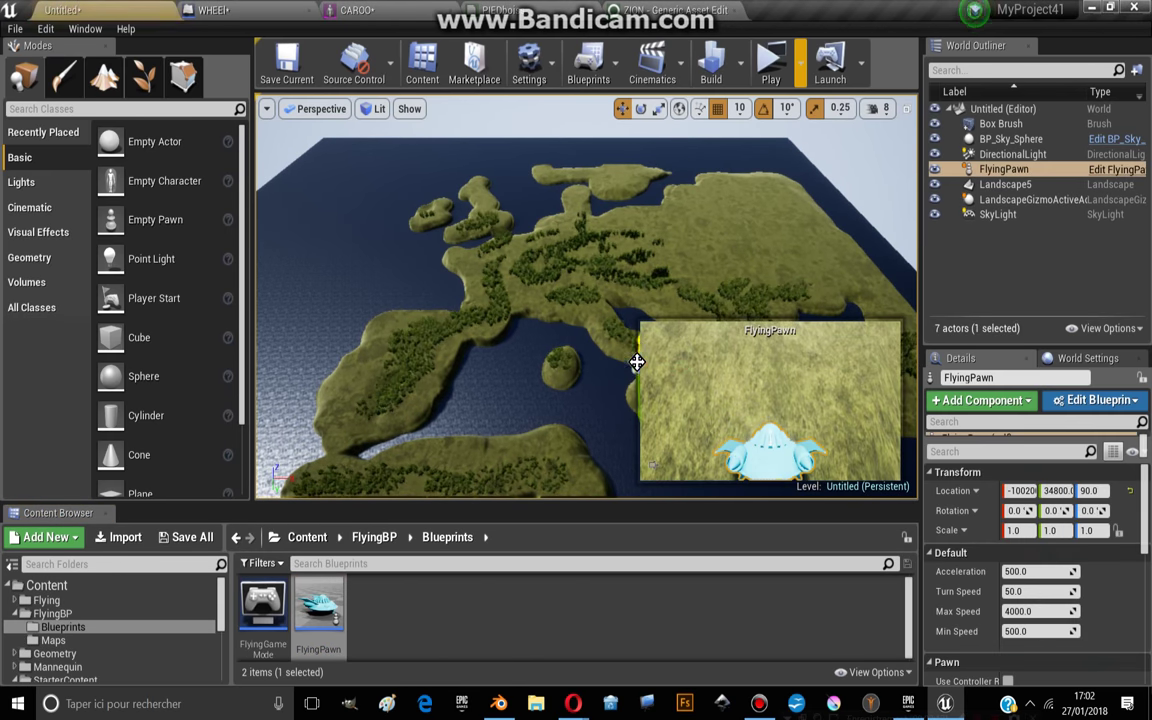
{"action": "left_click_drag", "start_coordinate": [637, 370], "coordinate": [664, 150]}
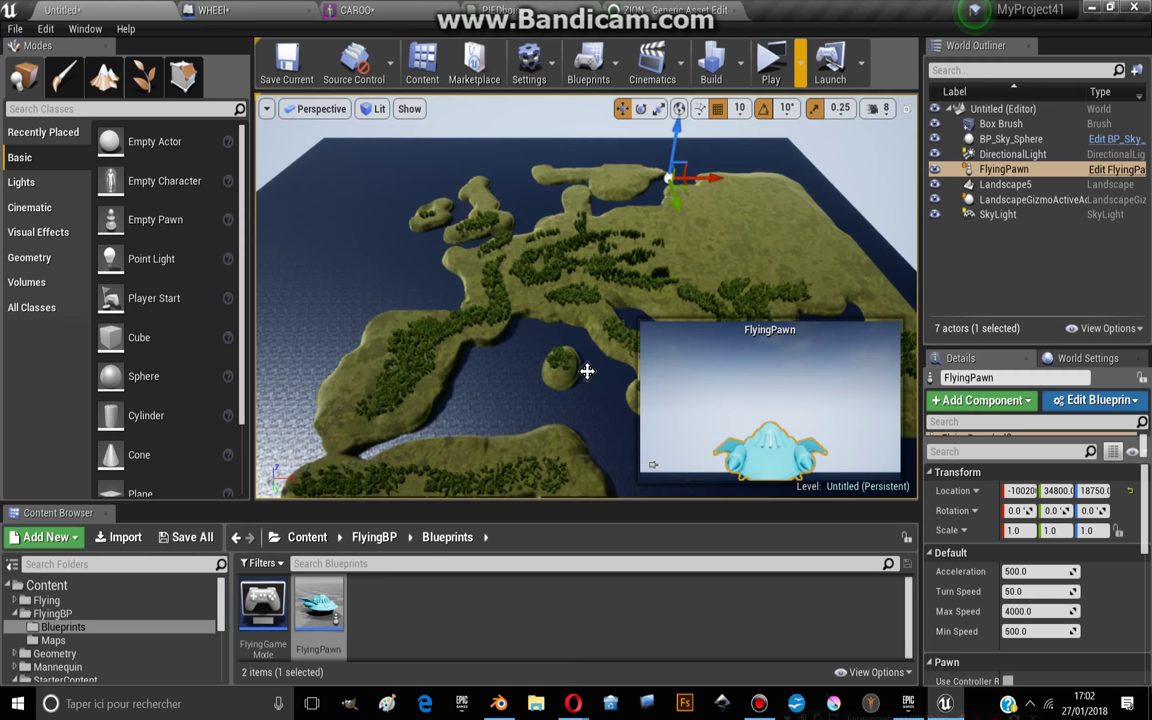
Set the FlyingPawn's Auto Possess Player to Player 0.
{"action": "scroll", "coordinate": [992, 460], "scroll_direction": "down", "scroll_amount": 2}
{"action": "scroll", "coordinate": [985, 480], "scroll_direction": "down", "scroll_amount": 3}
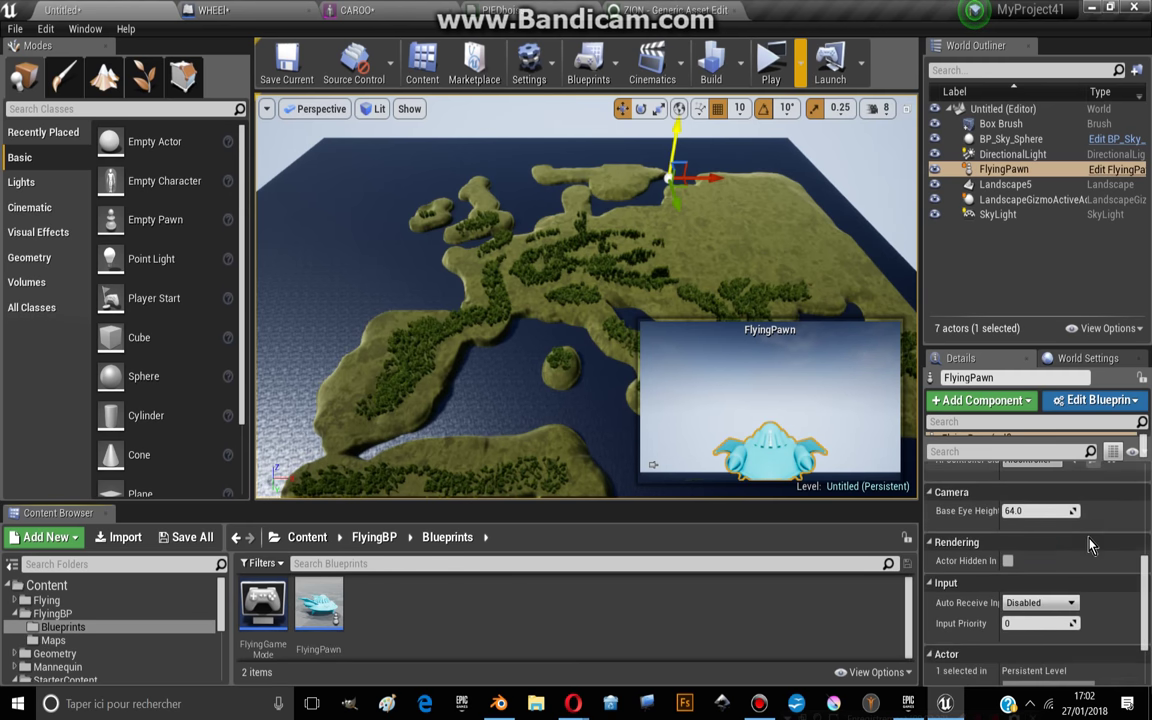
{"action": "scroll", "coordinate": [969, 502], "scroll_direction": "down", "scroll_amount": 2}
{"action": "scroll", "coordinate": [1023, 592], "scroll_direction": "down", "scroll_amount": 1}
{"action": "scroll", "coordinate": [1000, 560], "scroll_direction": "up", "scroll_amount": 3}
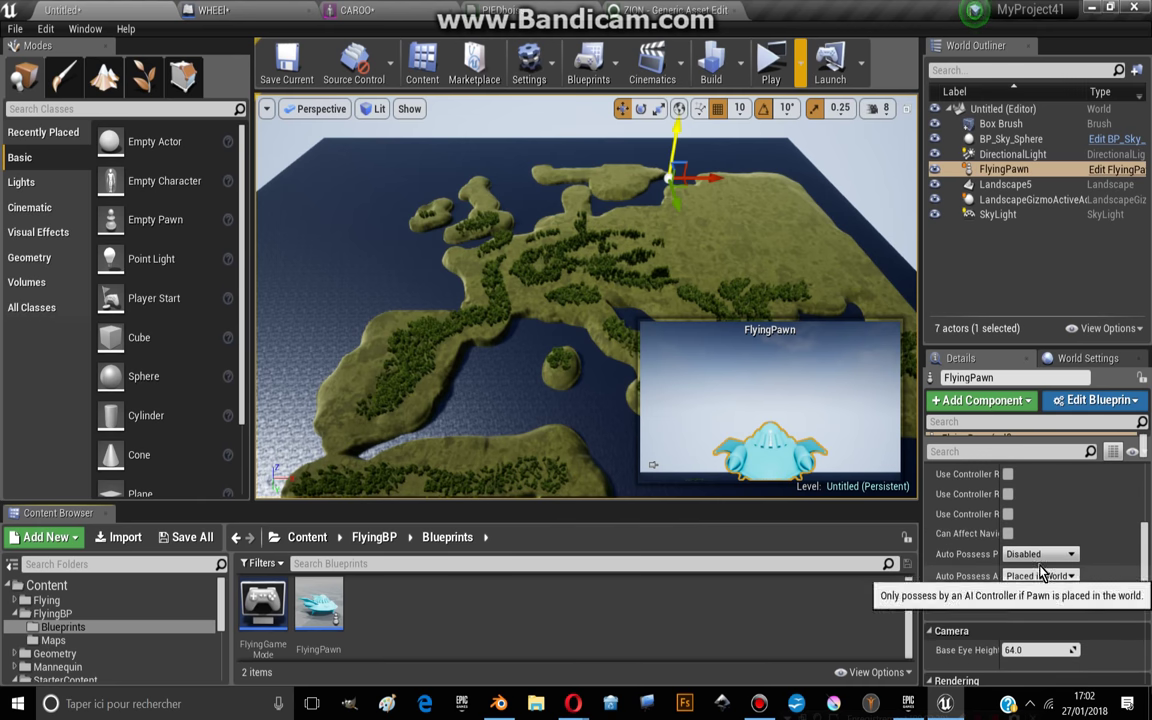
{"action": "left_click", "coordinate": [1037, 554]}
{"action": "left_click", "coordinate": [663, 376]}
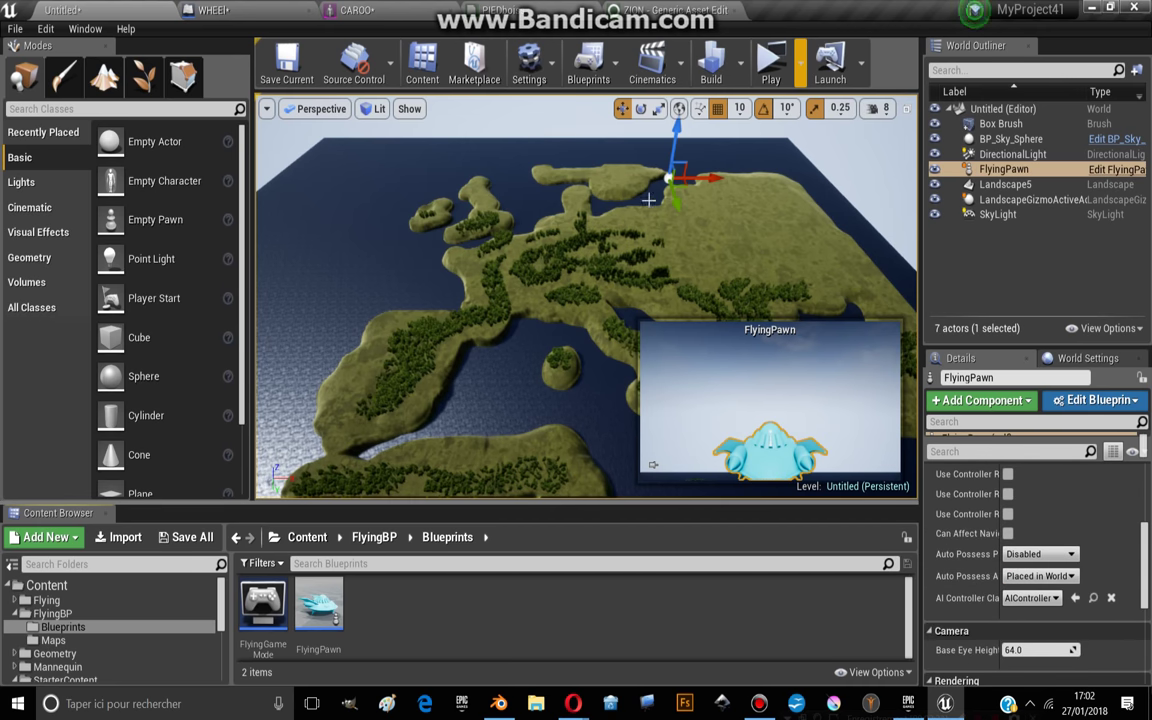
{"action": "left_click", "coordinate": [1037, 555]}
{"action": "left_click", "coordinate": [1020, 580]}
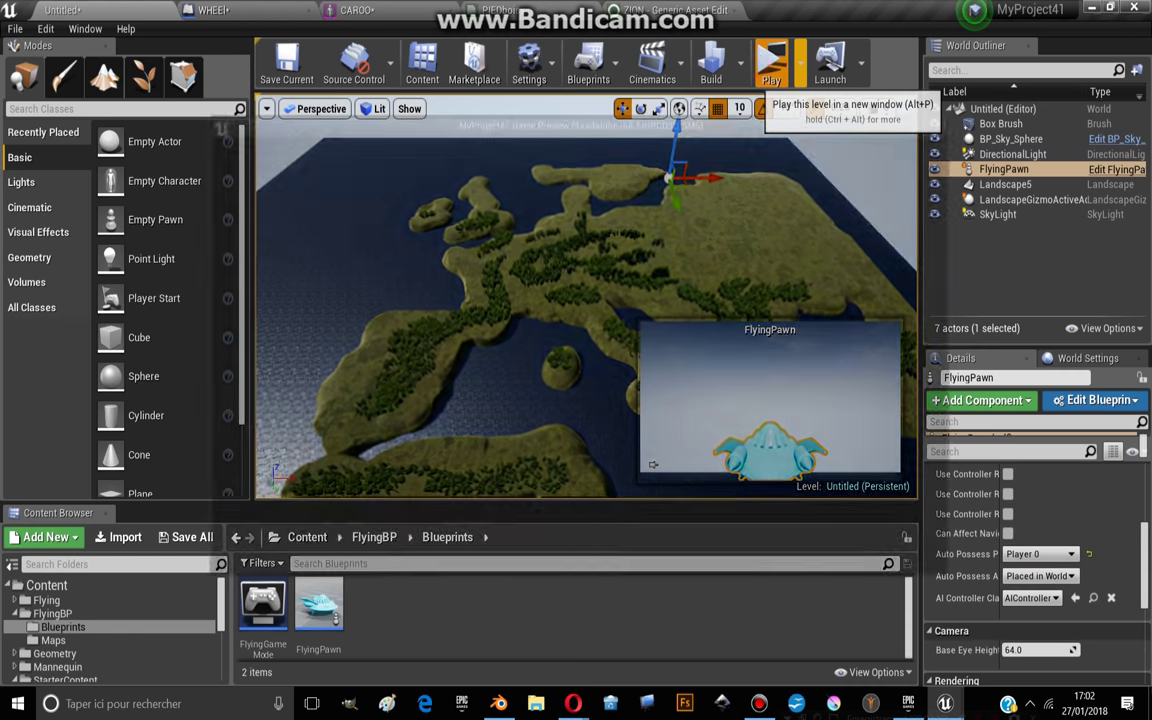
{"action": "left_click", "coordinate": [770, 65]}
{"action": "key", "text": "Up"}
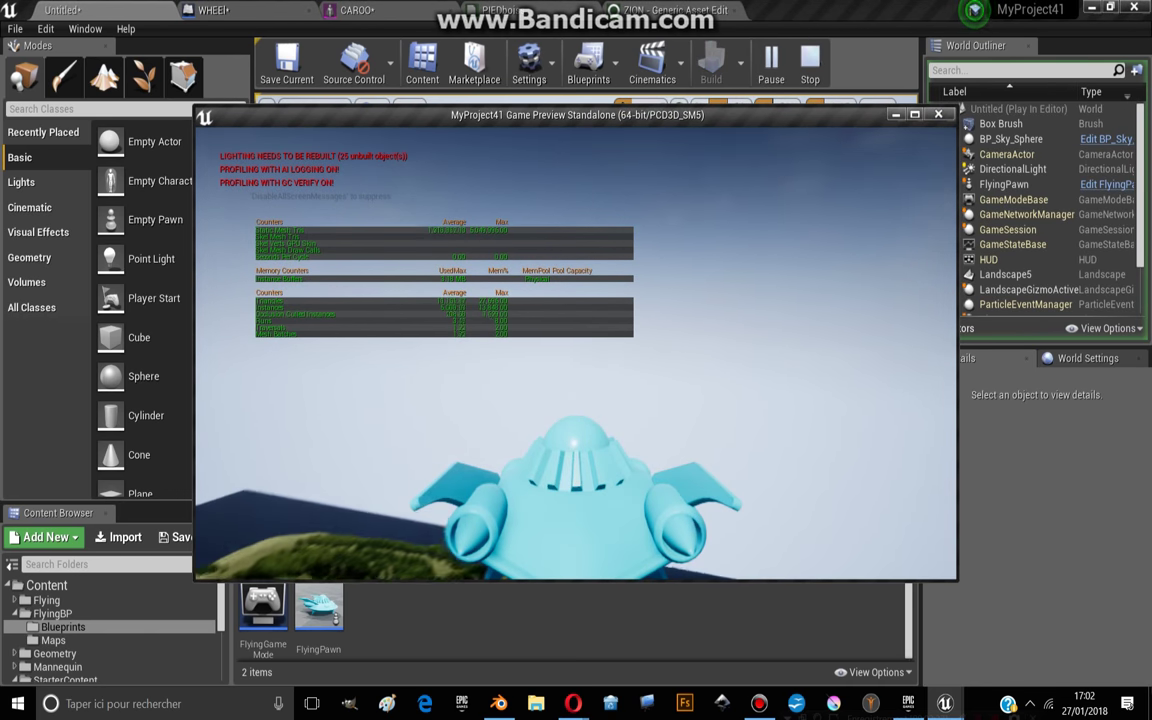
{"action": "key", "text": "Left"}
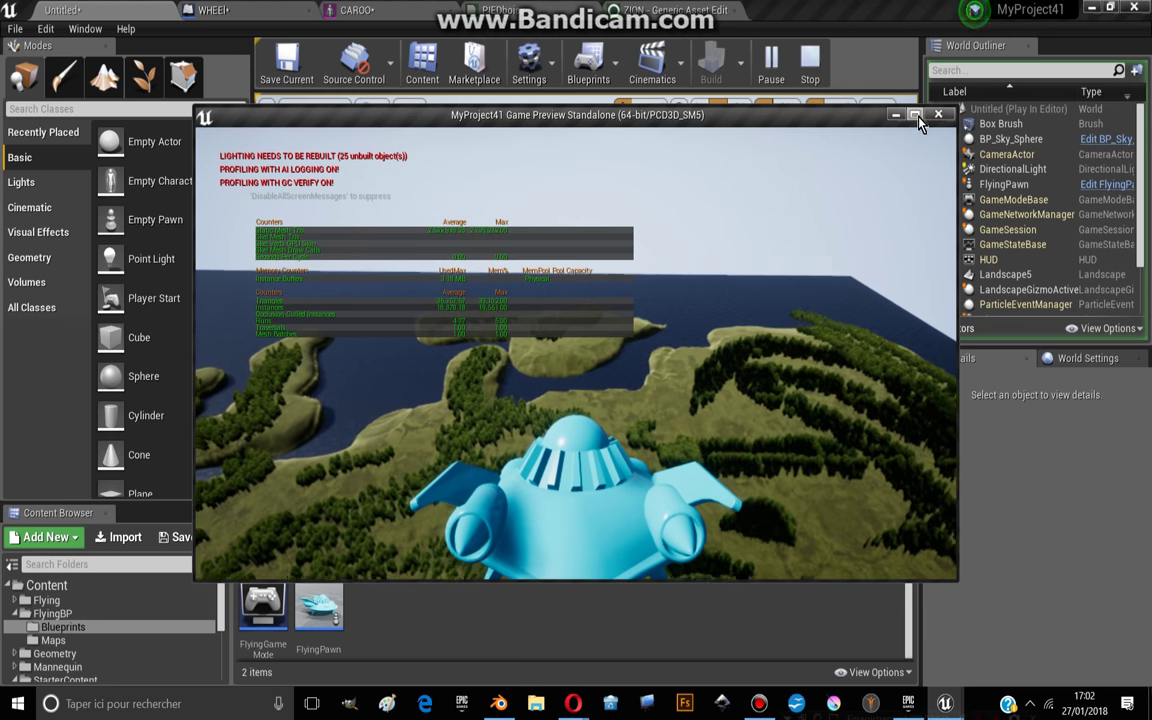
{"action": "left_click", "coordinate": [916, 116]}
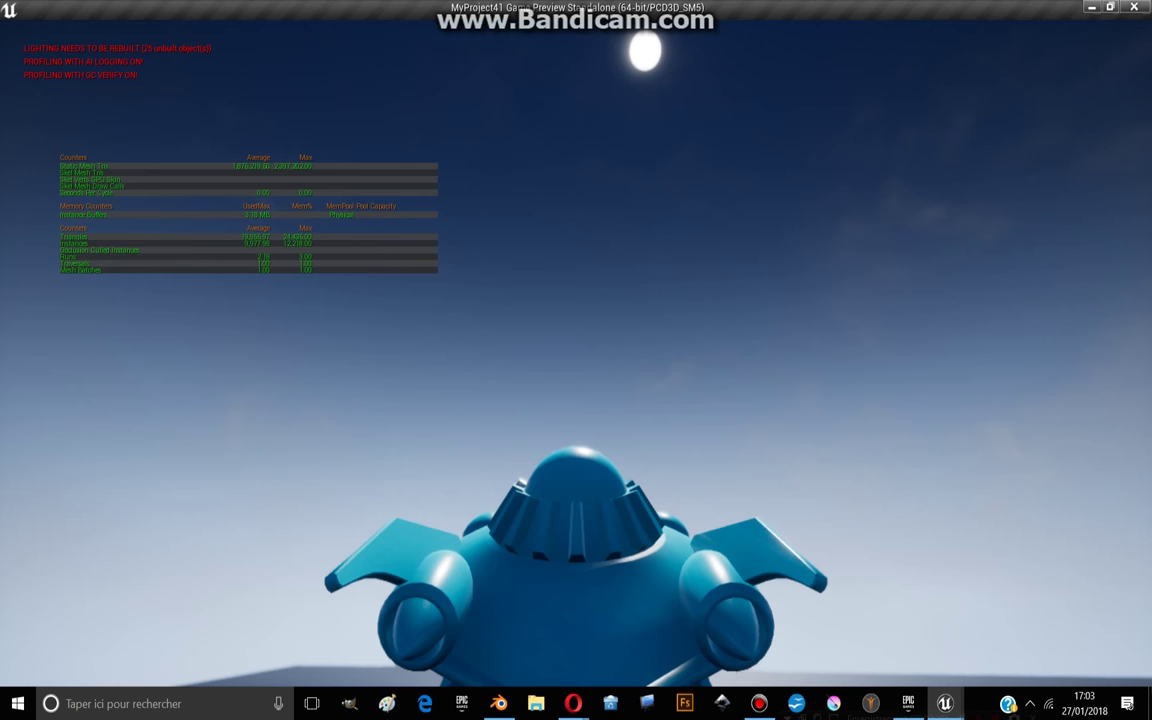
{"action": "key", "text": "Escape"}
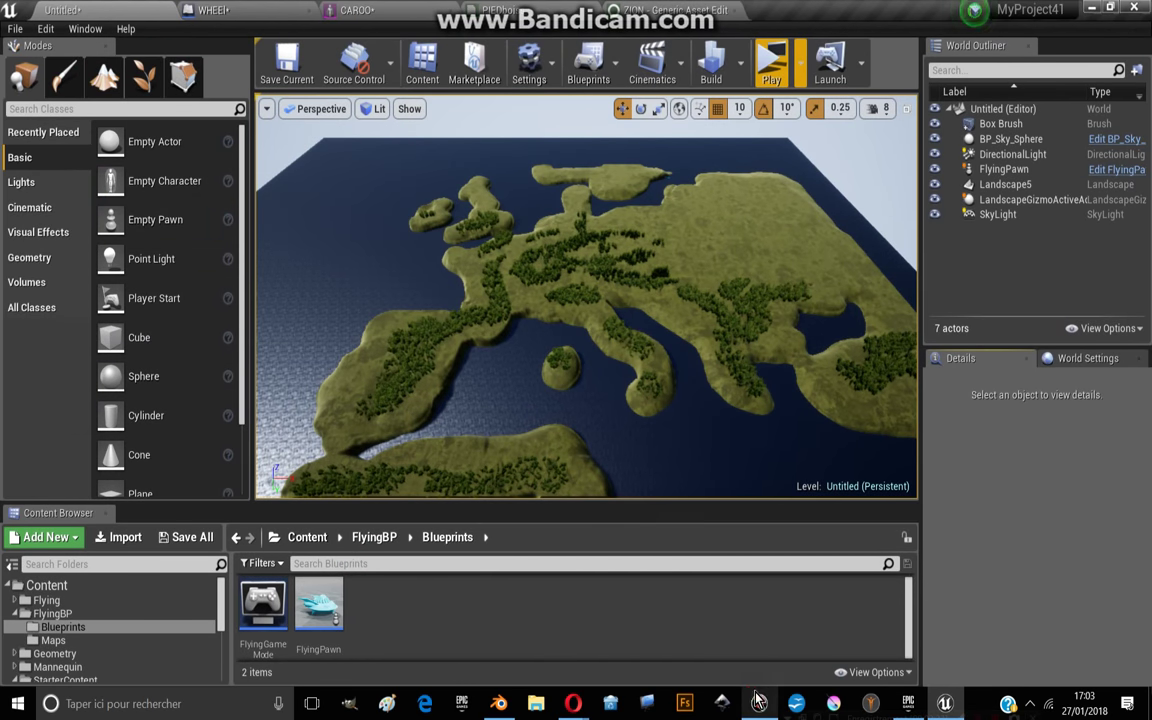